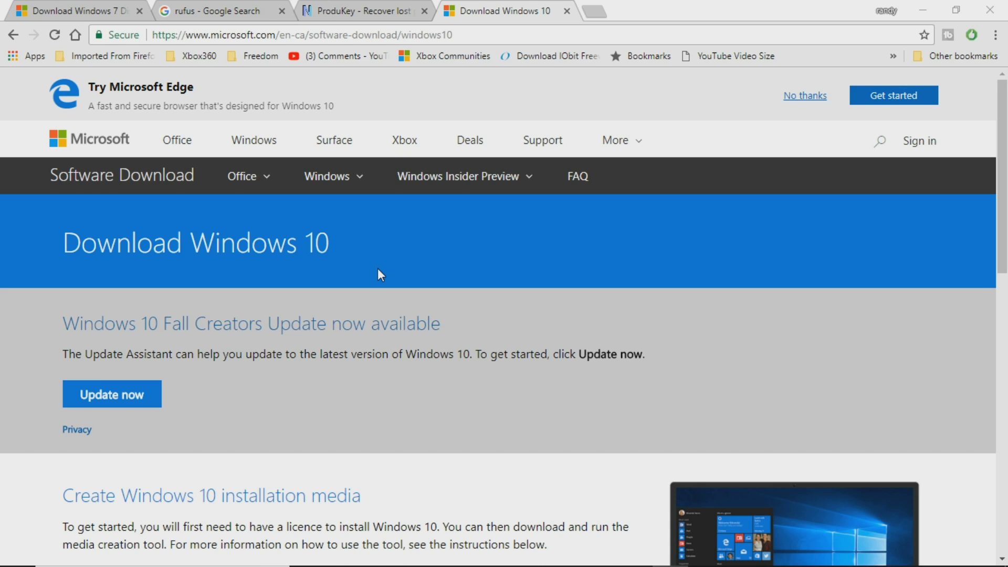
Open the Windows 7 disc image download page and review the prerequisites under Before You Begin.
click(110, 15)
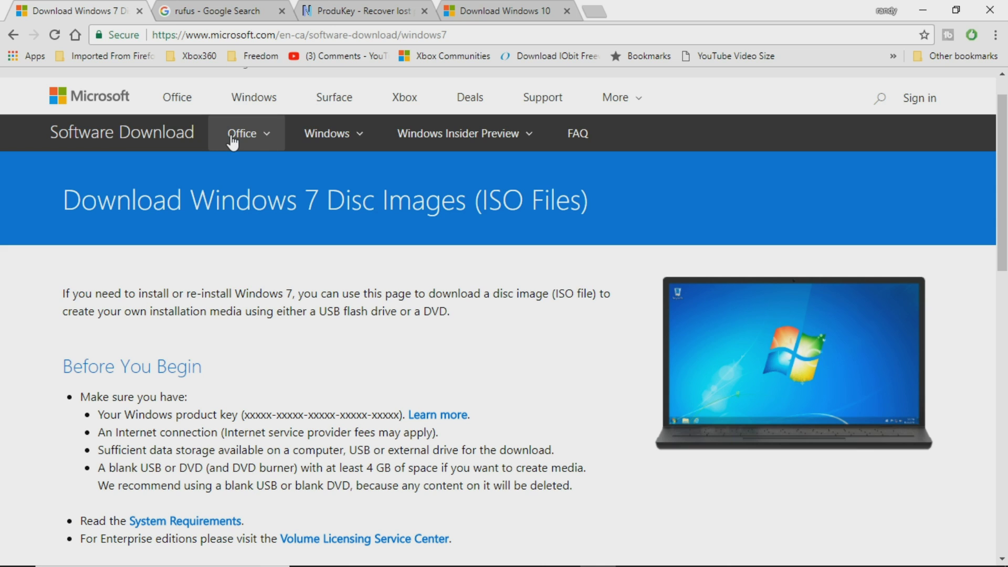
scroll(172, 240, down, 1)
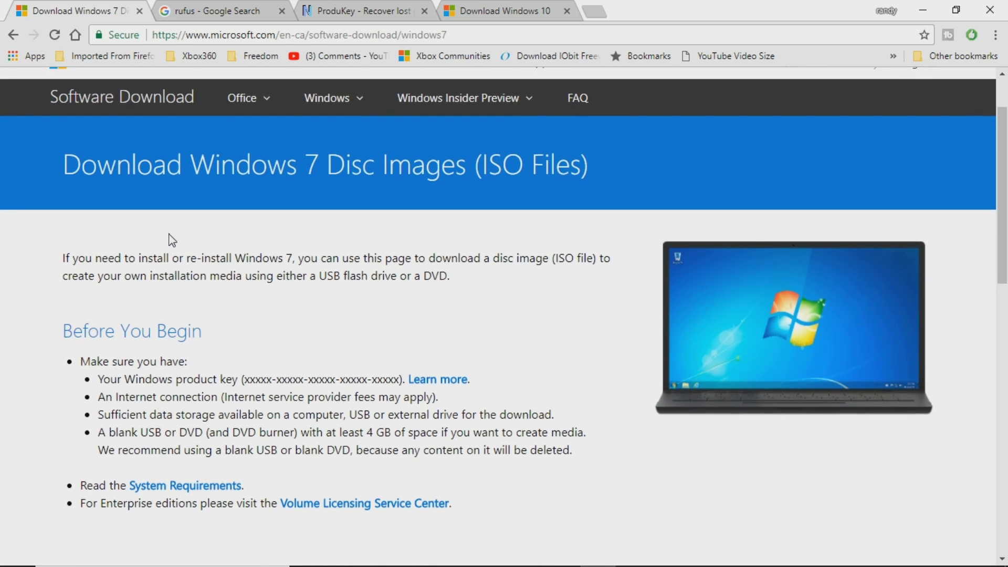
scroll(172, 239, down, 2)
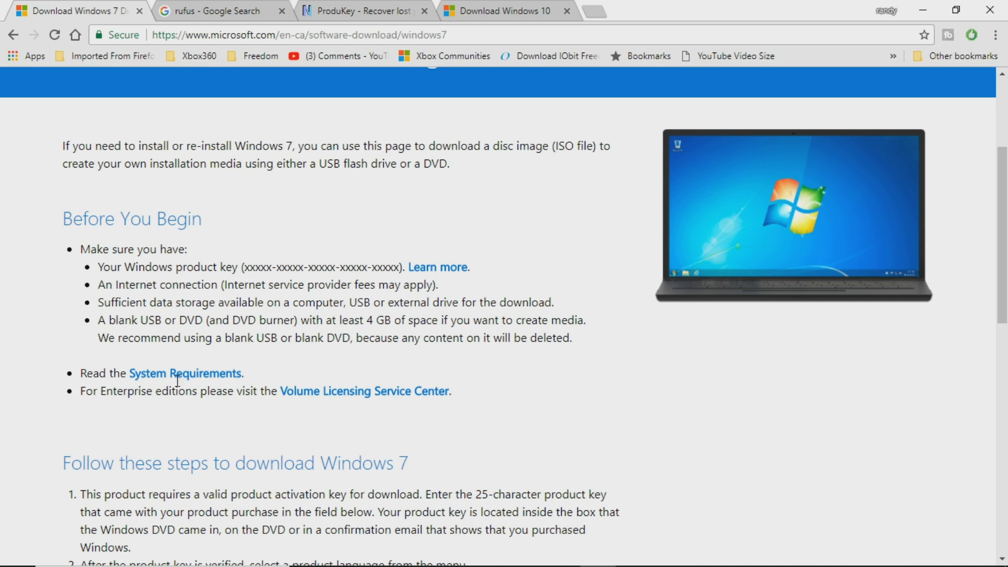
Open the NirSoft ProduKey page and examine the tool's description and sample product key window.
click(367, 13)
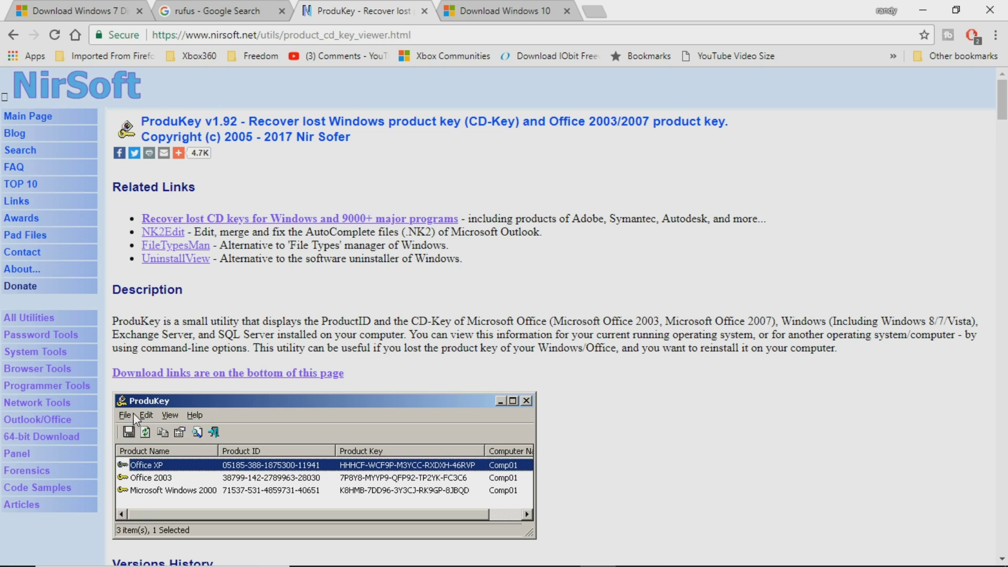
scroll(210, 420, down, 1)
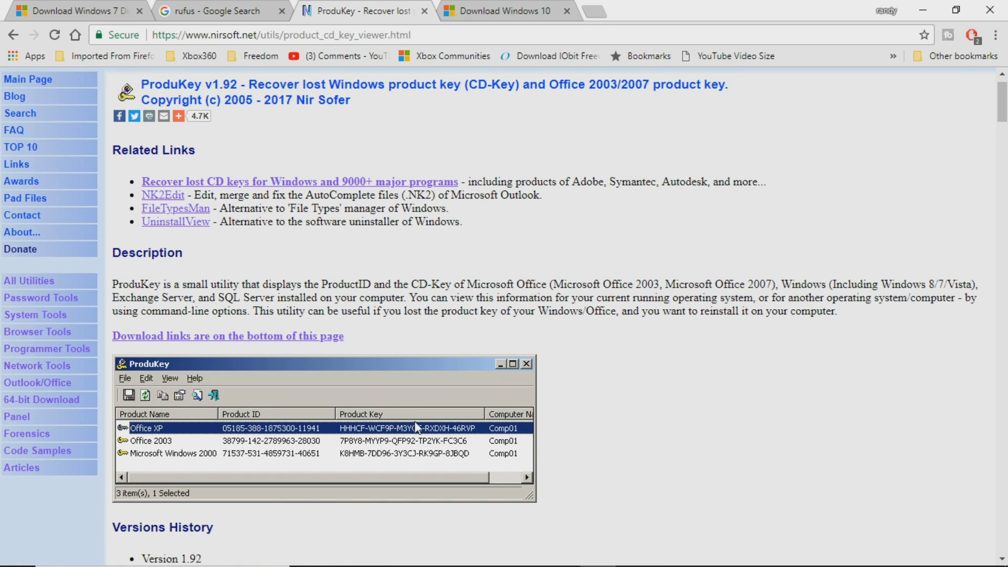
scroll(476, 439, down, 1)
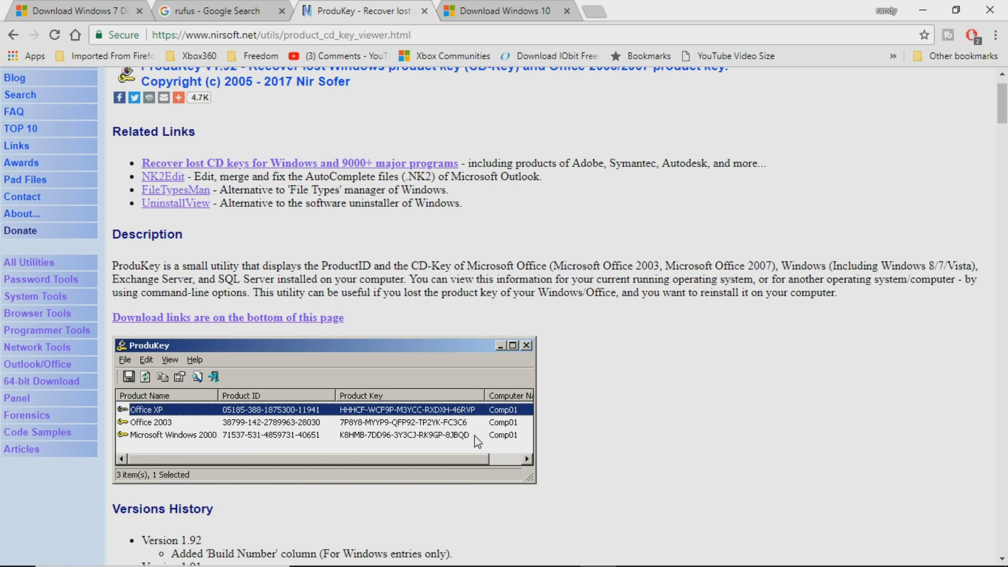
scroll(477, 441, down, 1)
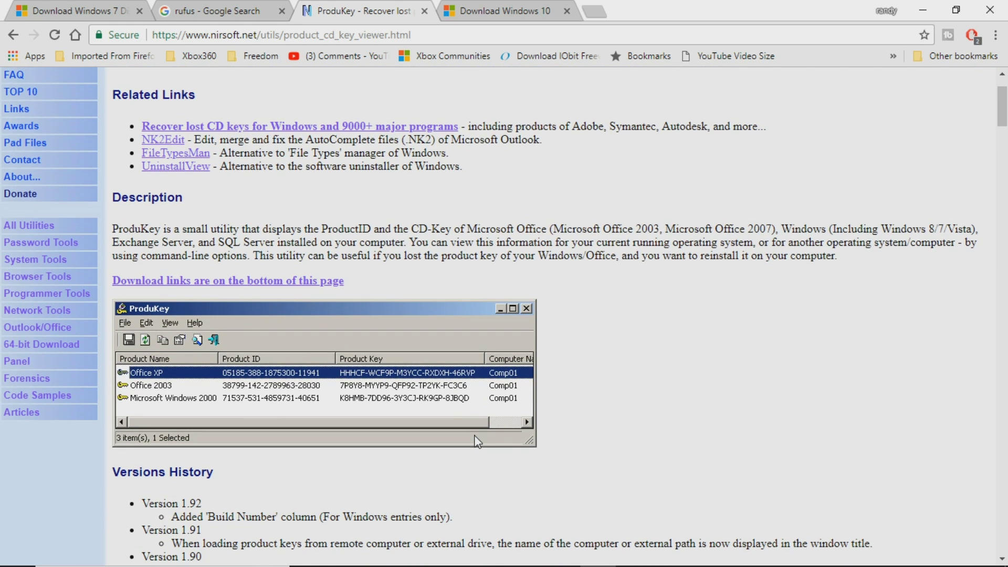
scroll(477, 441, down, 1)
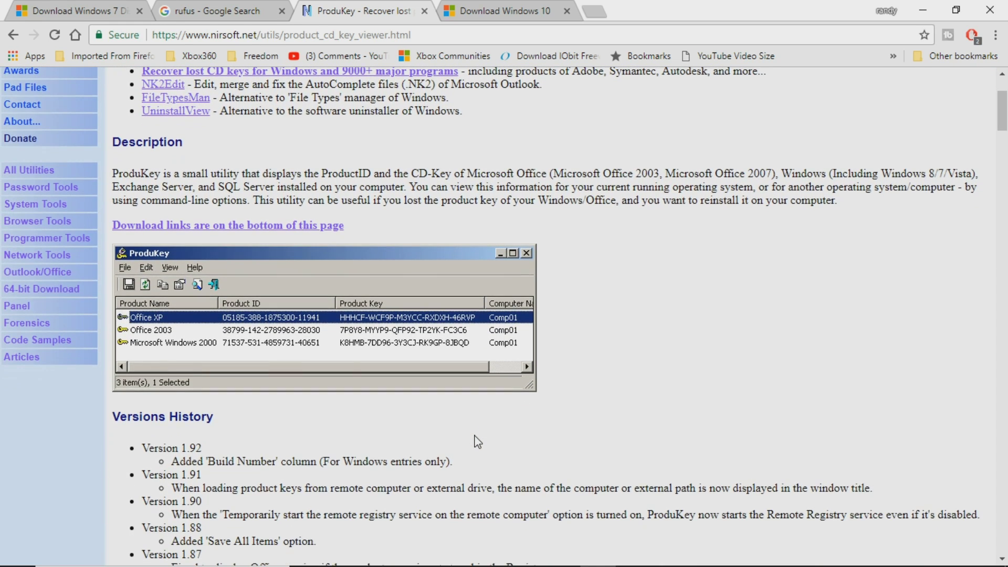
scroll(477, 441, down, 2)
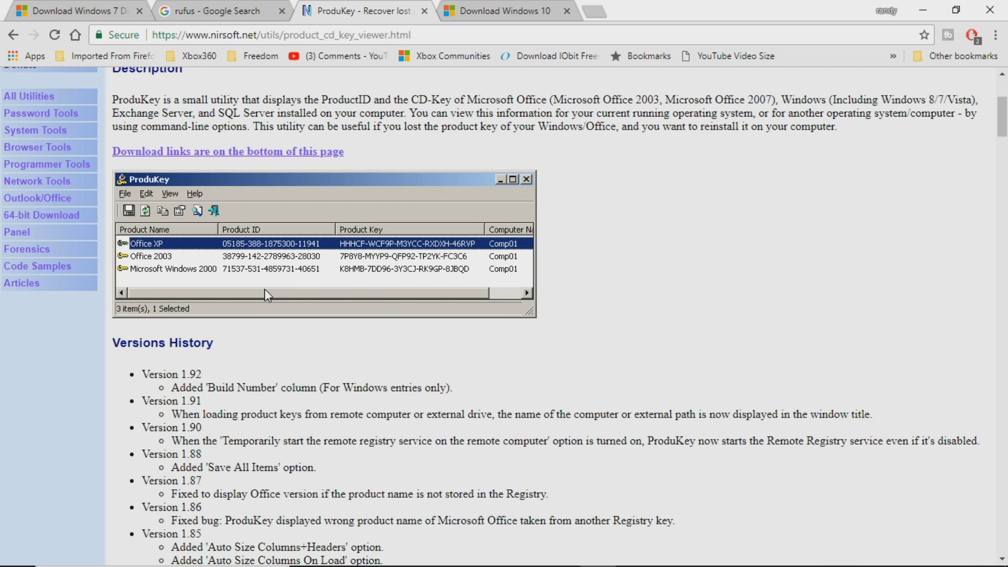
Review ProduKey's known problems, supported products list and system requirements, and return to the page's sample window.
scroll(263, 281, down, 12)
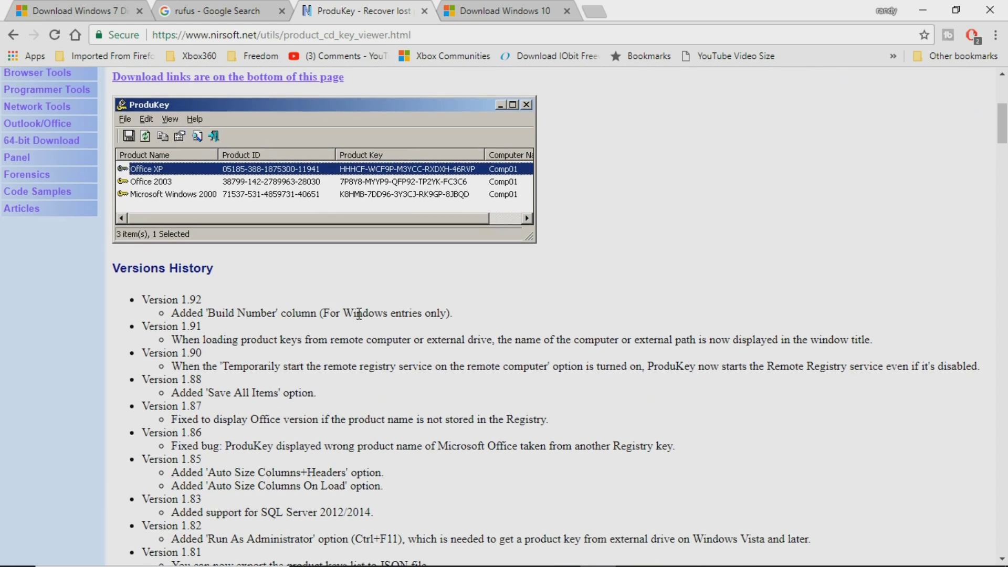
scroll(378, 391, down, 20)
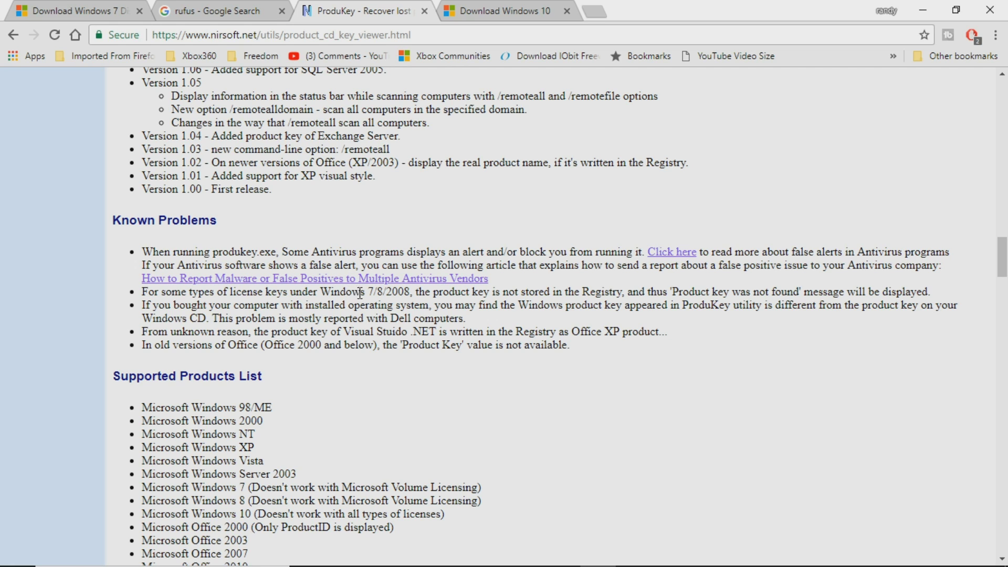
scroll(586, 397, down, 2)
scroll(585, 397, down, 1)
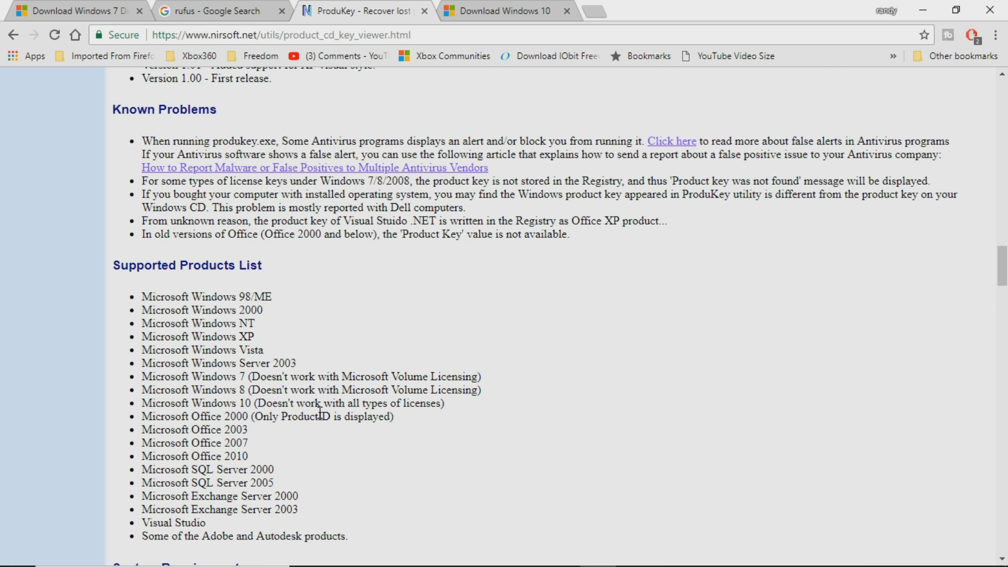
scroll(304, 408, down, 1)
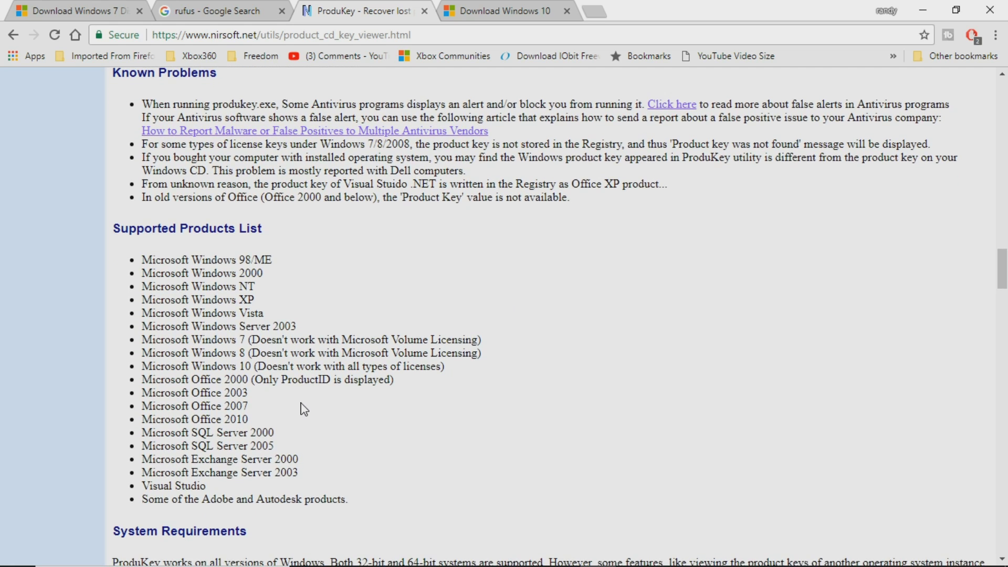
scroll(303, 408, down, 1)
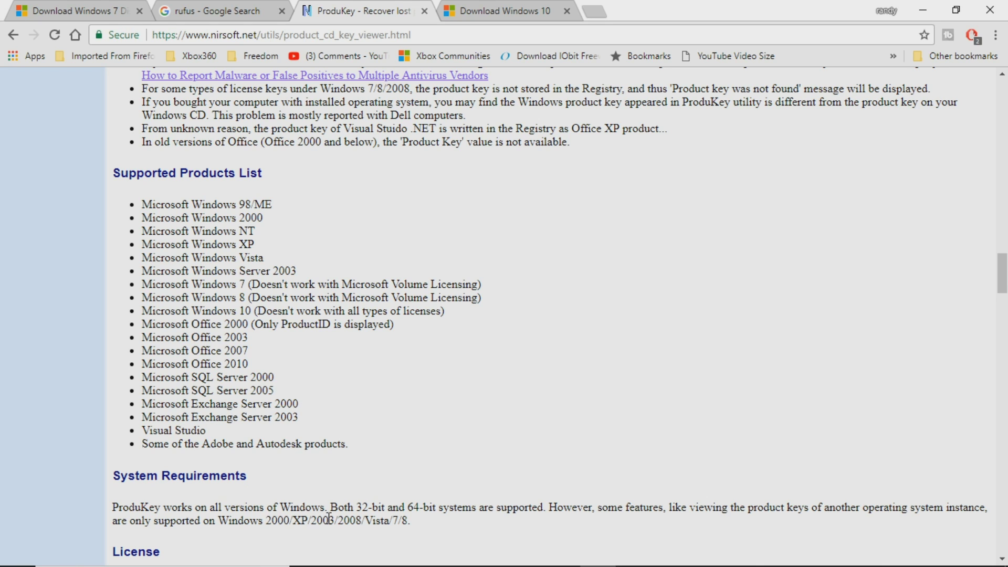
scroll(461, 521, up, 1)
scroll(500, 515, down, 1)
scroll(417, 530, down, 1)
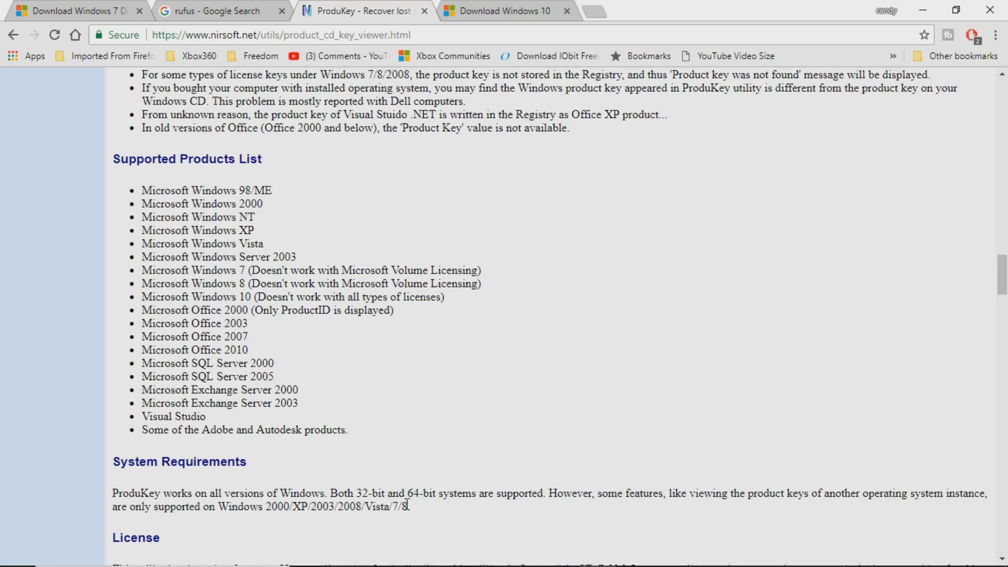
scroll(407, 503, up, 11)
scroll(399, 485, up, 20)
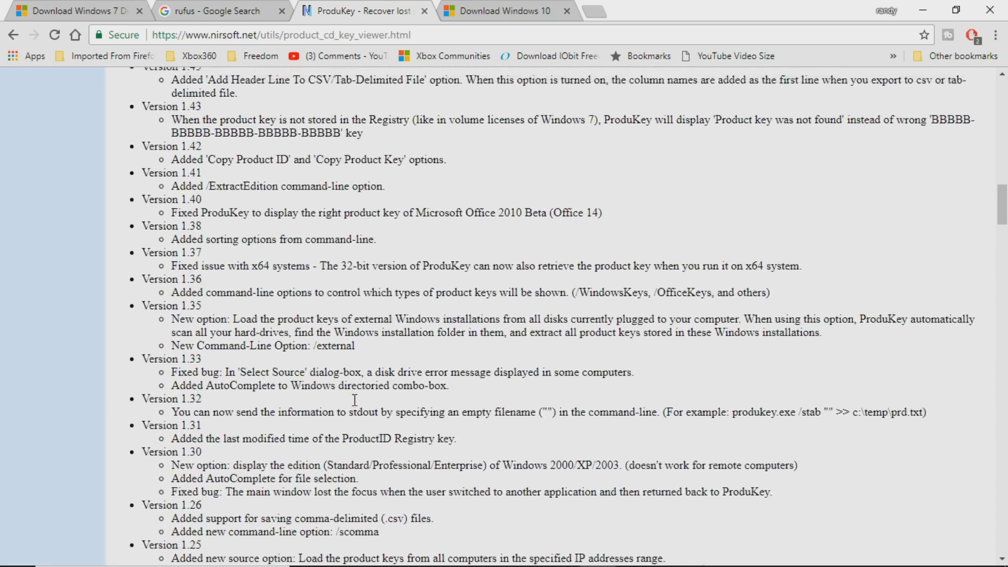
scroll(347, 179, up, 8)
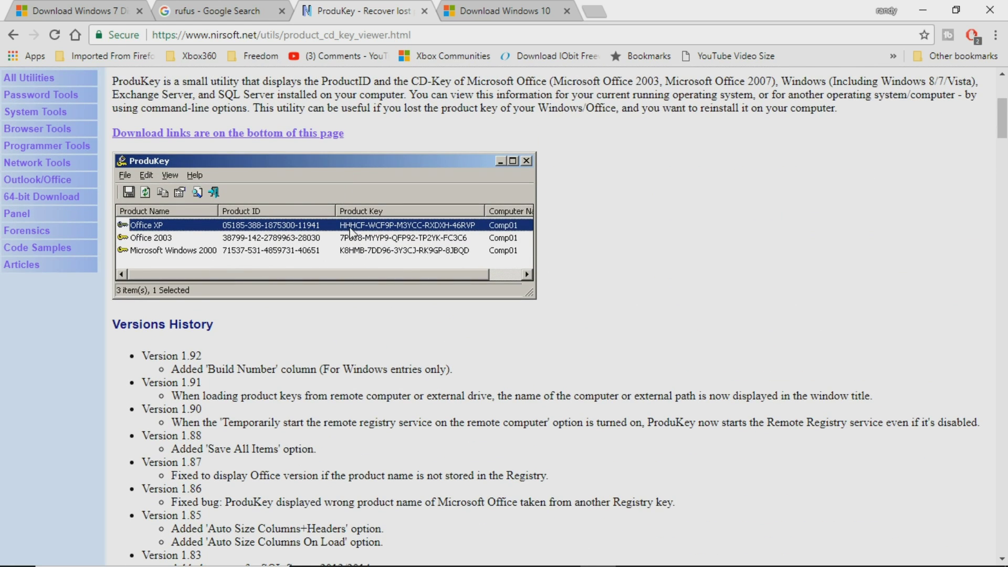
On the Windows 7 download page, paste the Windows product key into the product key field and verify it.
click(73, 11)
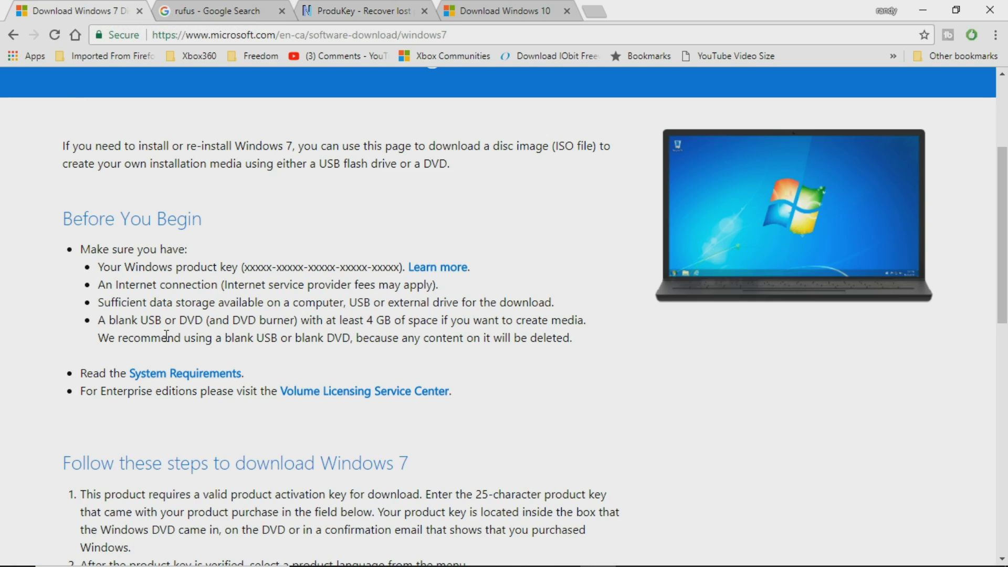
scroll(353, 405, down, 7)
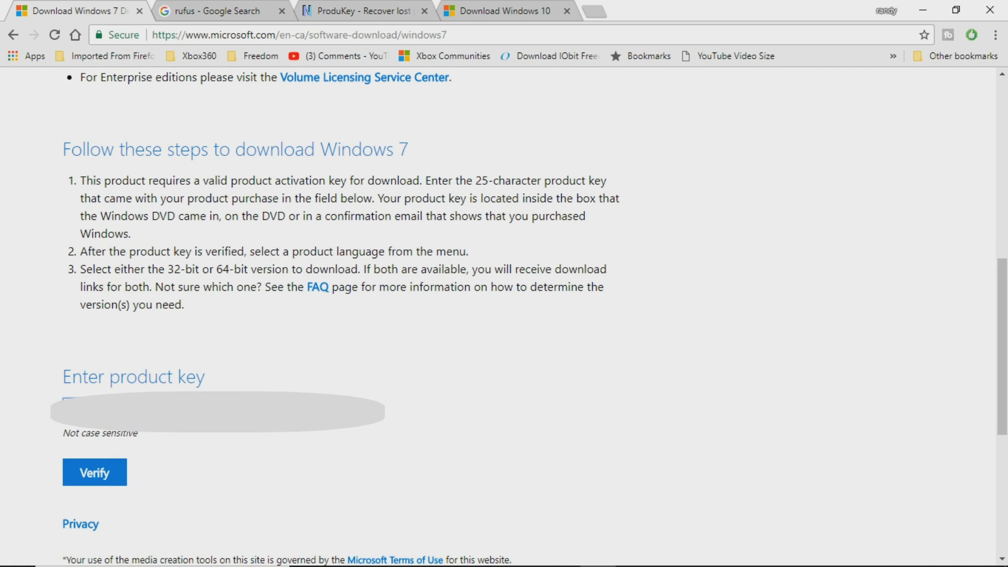
right_click(70, 399)
click(115, 300)
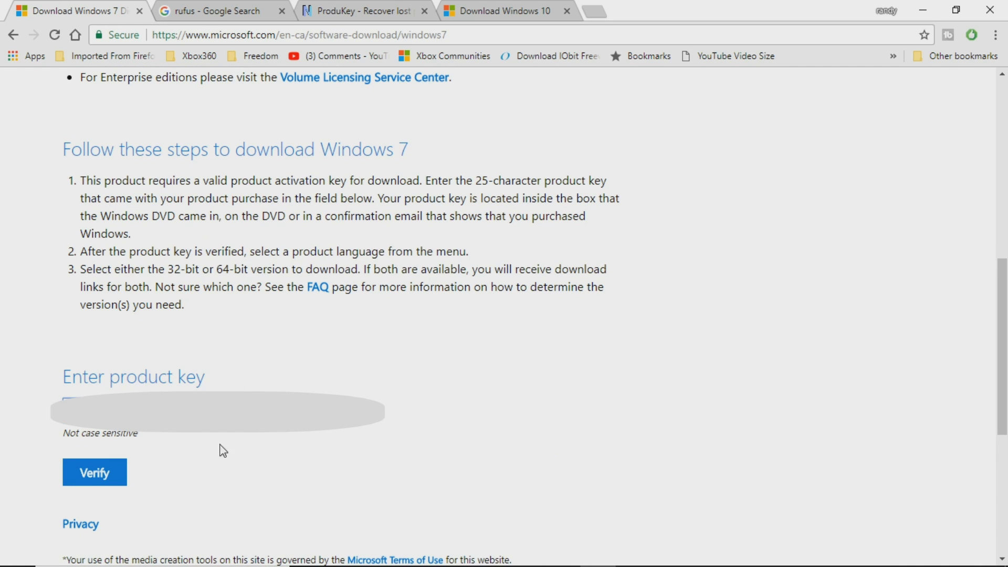
click(100, 480)
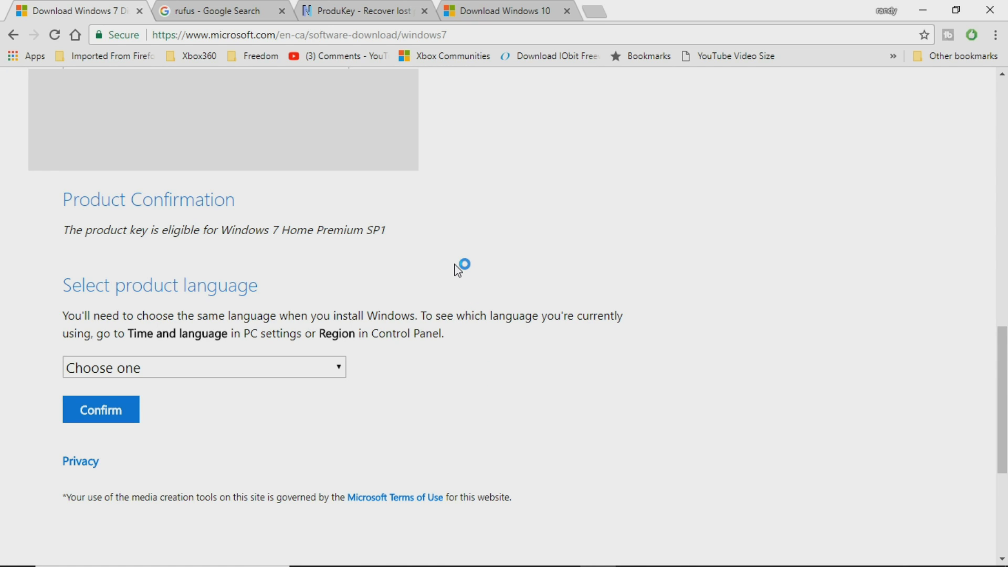
Search Windows for "system", open System Information, check the System Type entry, and close the window.
mouse_move(167, 564)
click(92, 553)
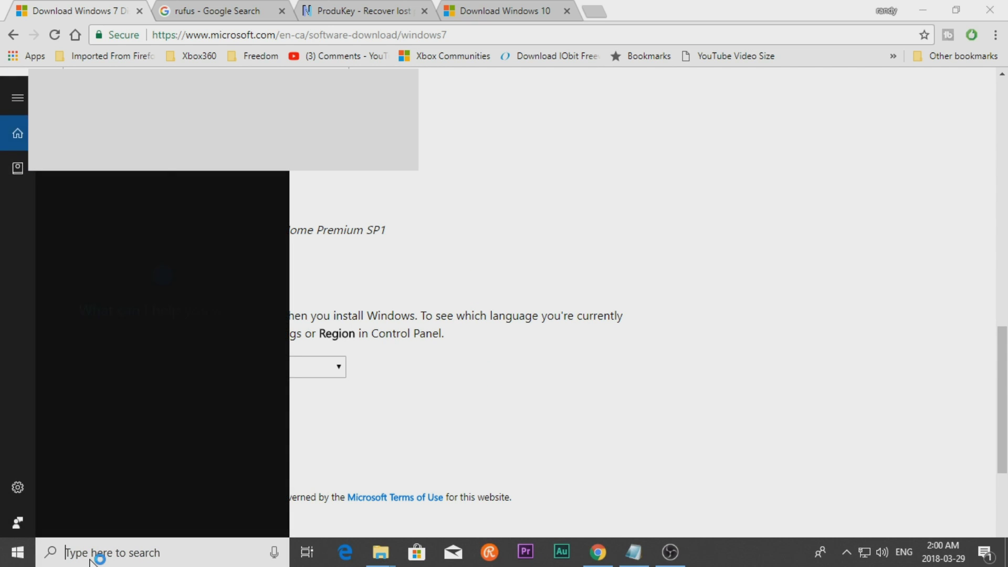
text(syste)
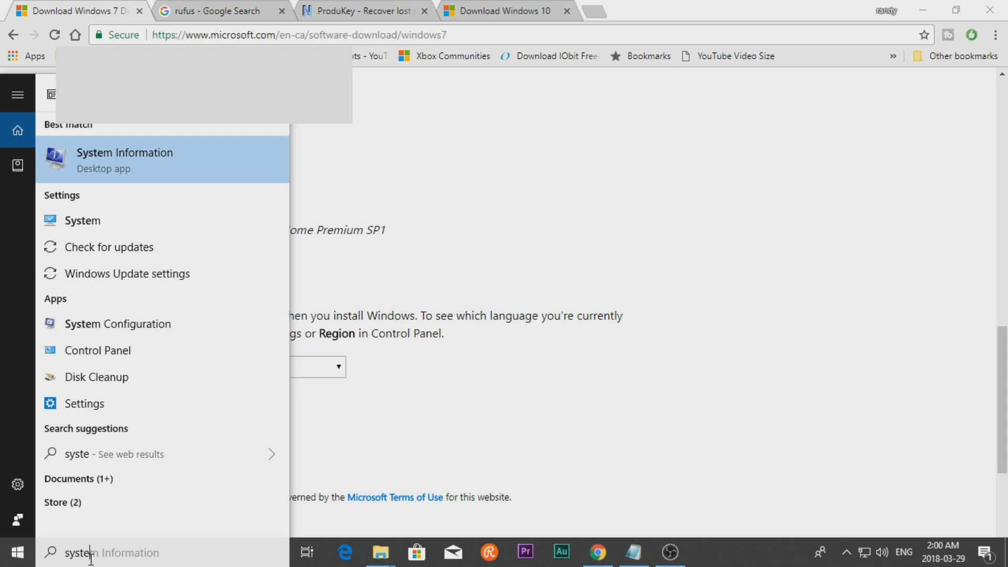
text(m)
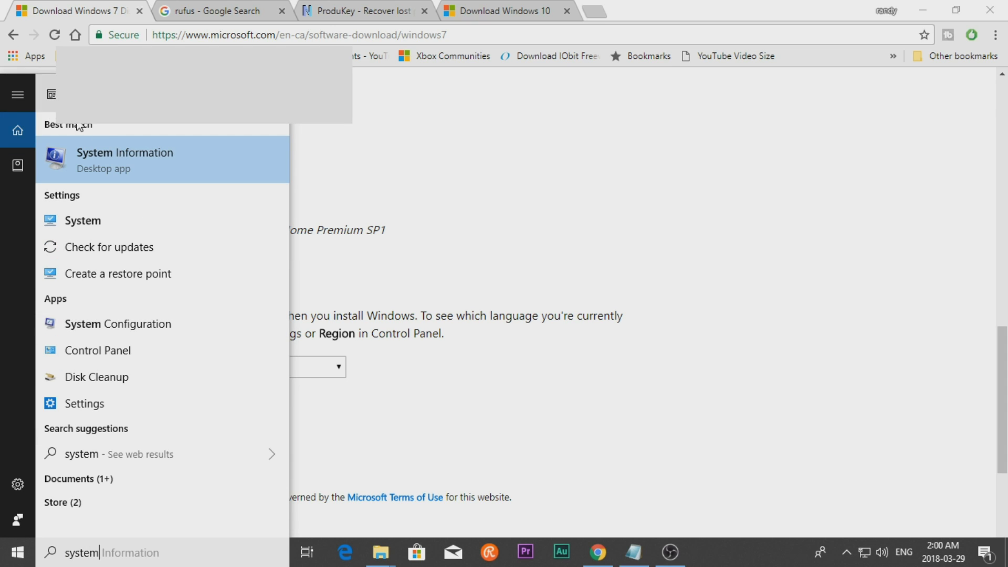
click(93, 157)
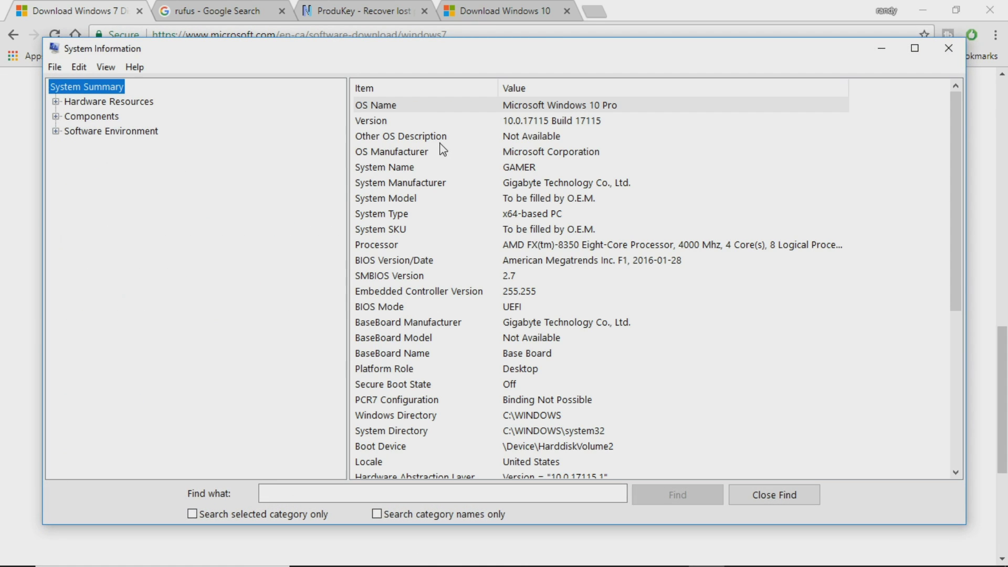
click(421, 219)
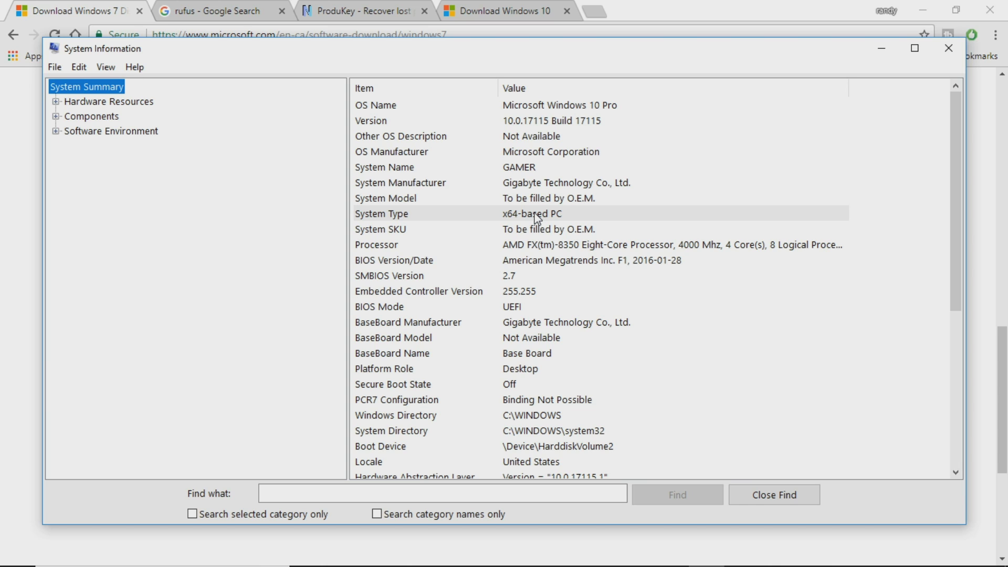
click(947, 50)
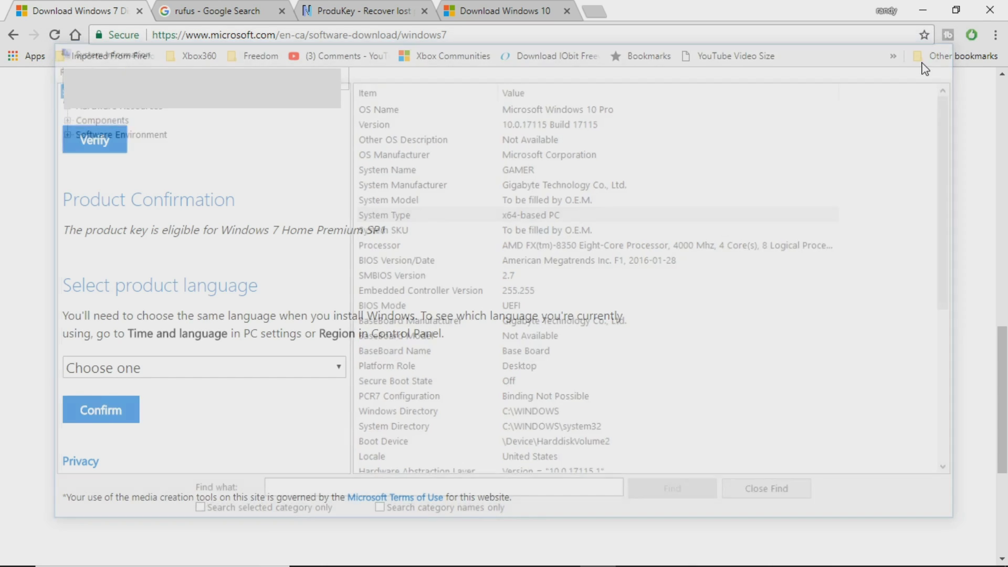
Choose English as the Windows 7 product language and confirm it.
click(339, 368)
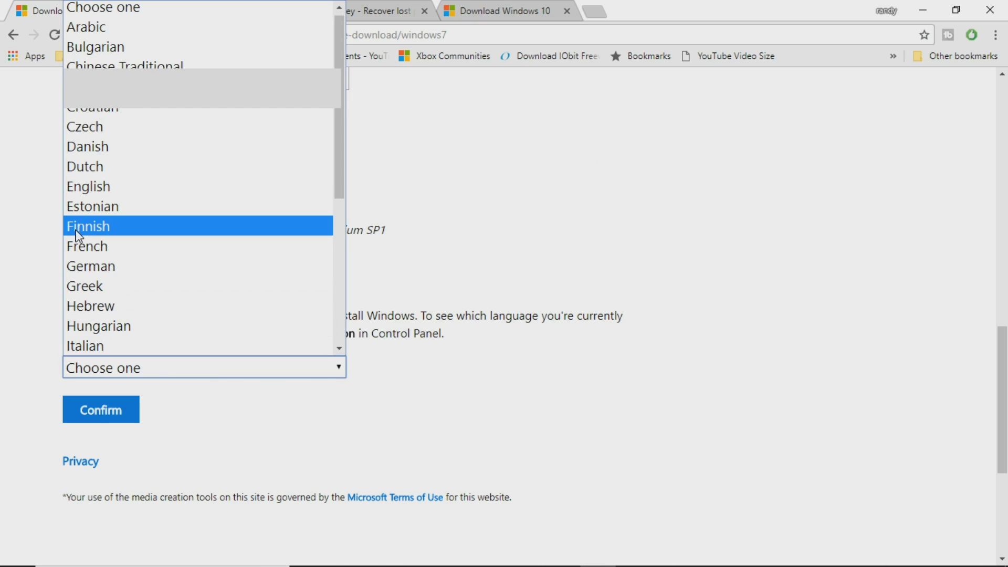
click(76, 186)
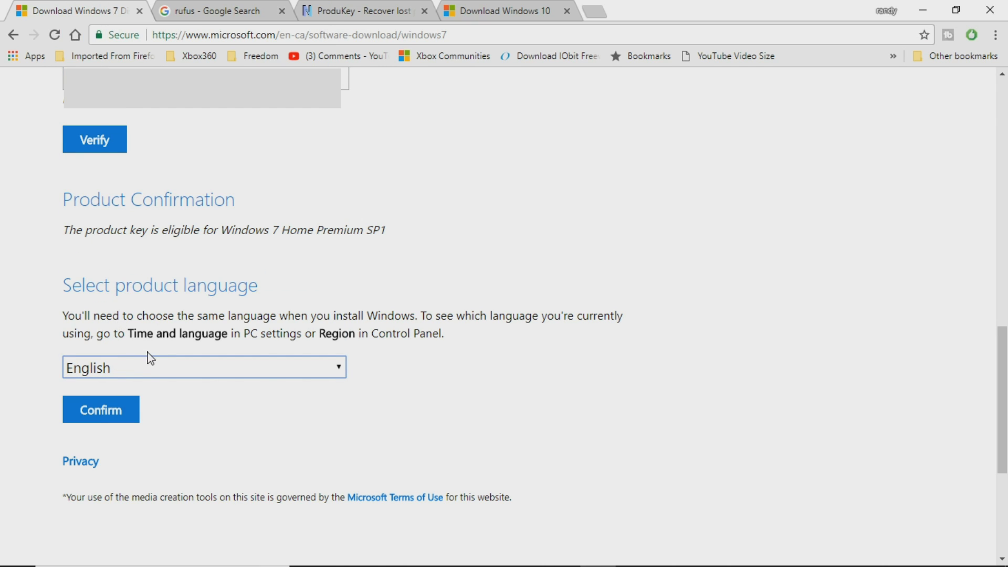
click(129, 409)
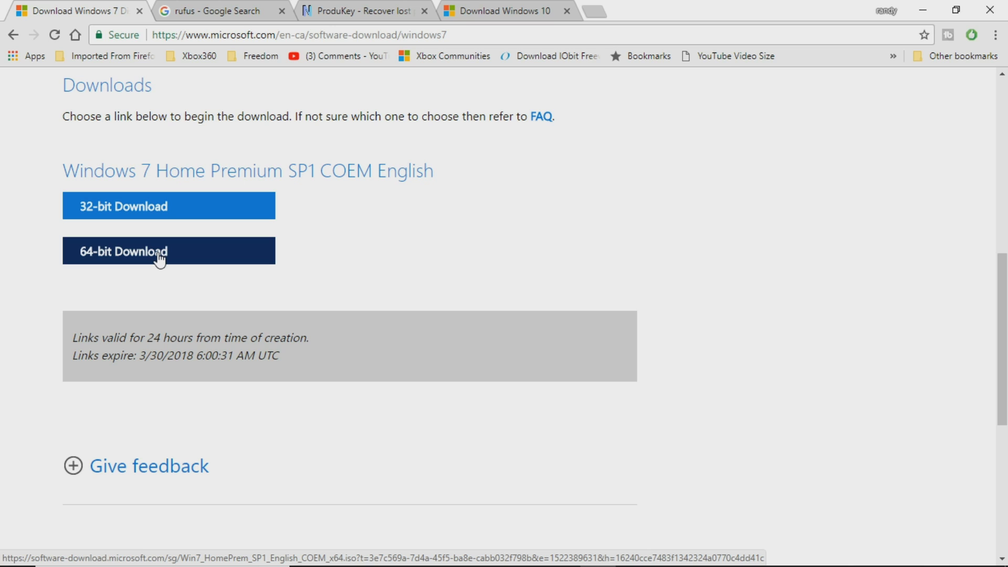
Find "rufus" through Windows search, launch rufus-2.18.exe, and choose the 16 GB USB drive (I:) as the device.
click(239, 11)
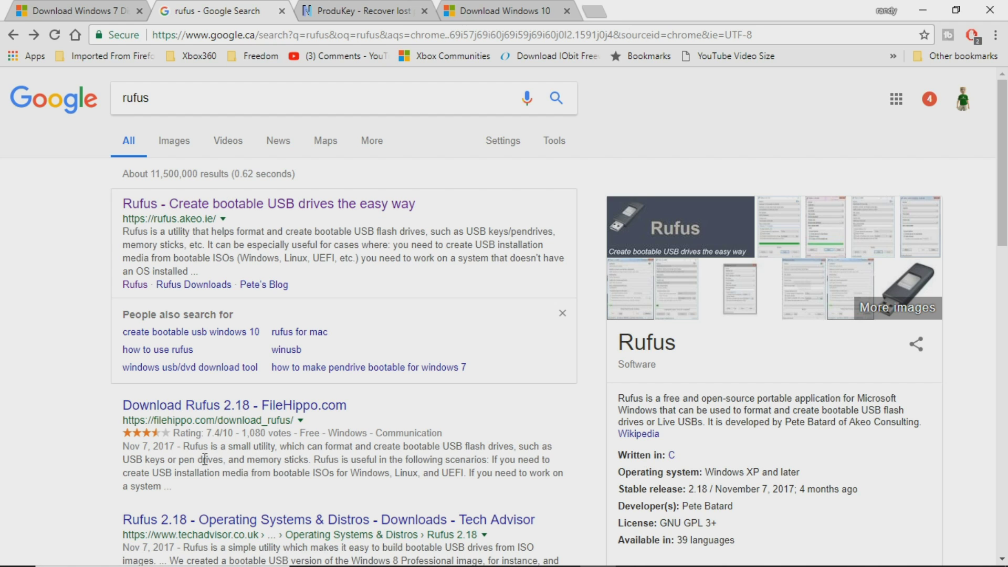
click(89, 561)
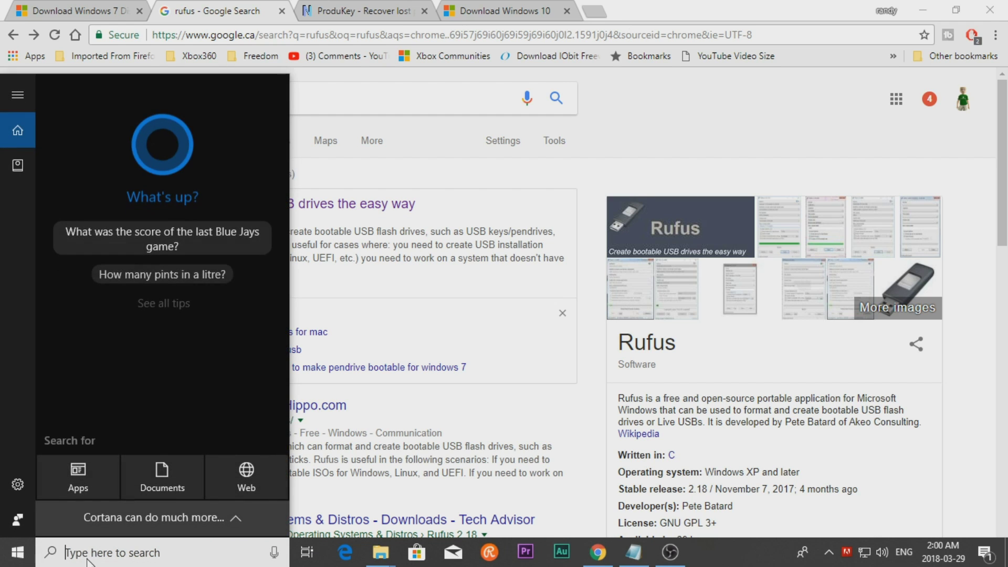
text(rufus)
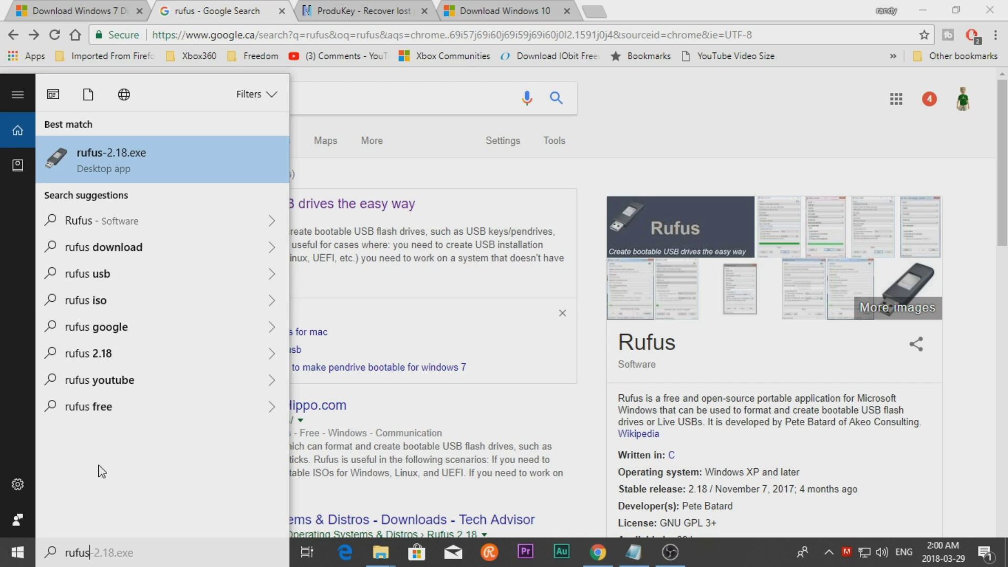
click(118, 157)
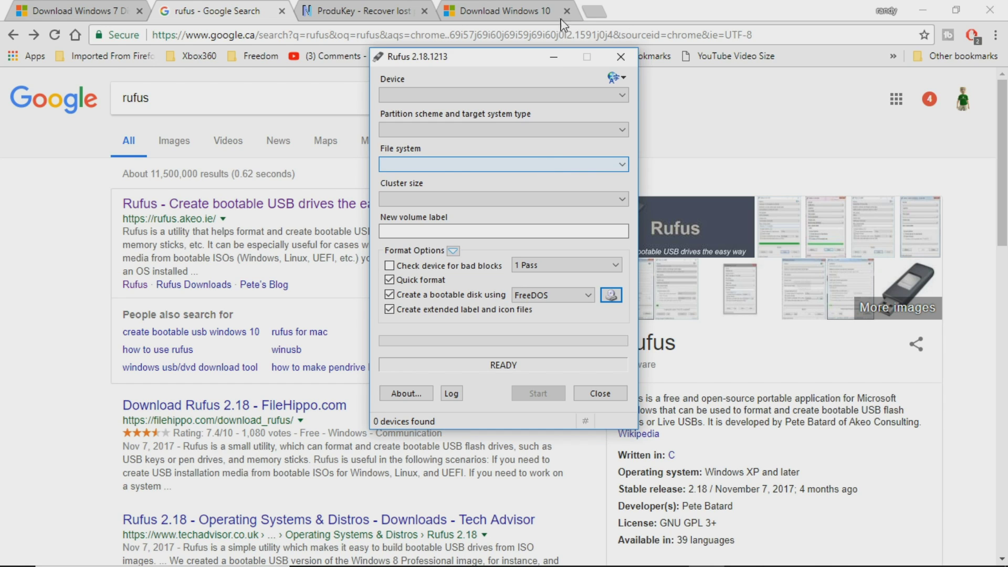
click(622, 95)
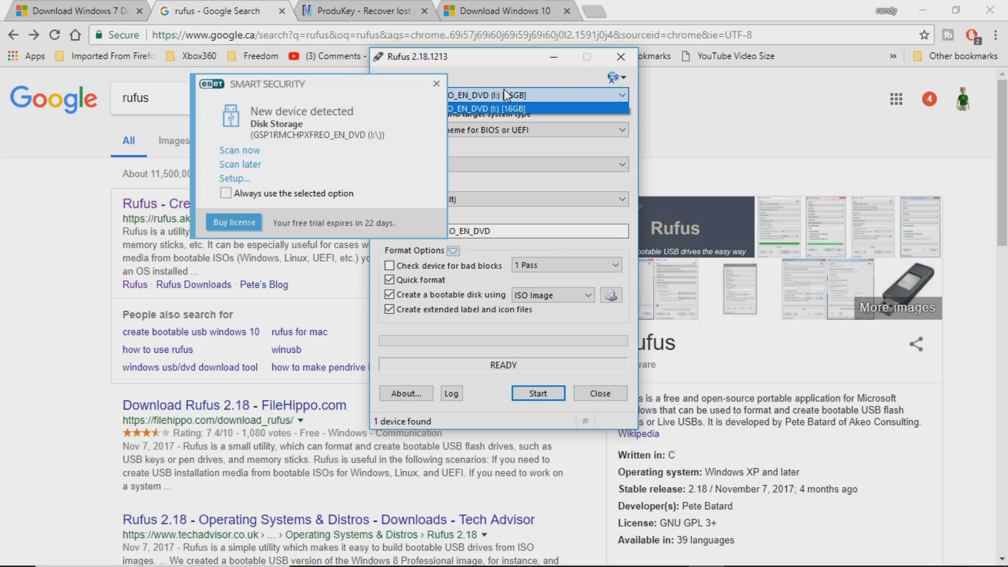
click(521, 107)
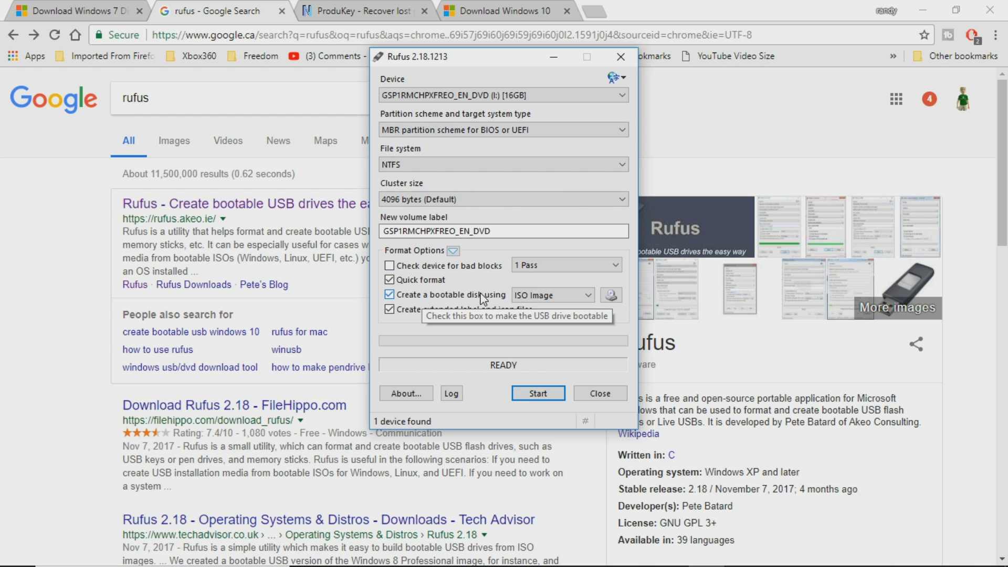
Load Win7_HomePrem_SP1_English_COEM_x64.iso from Downloads as the bootable disk image, and close Rufus.
click(610, 295)
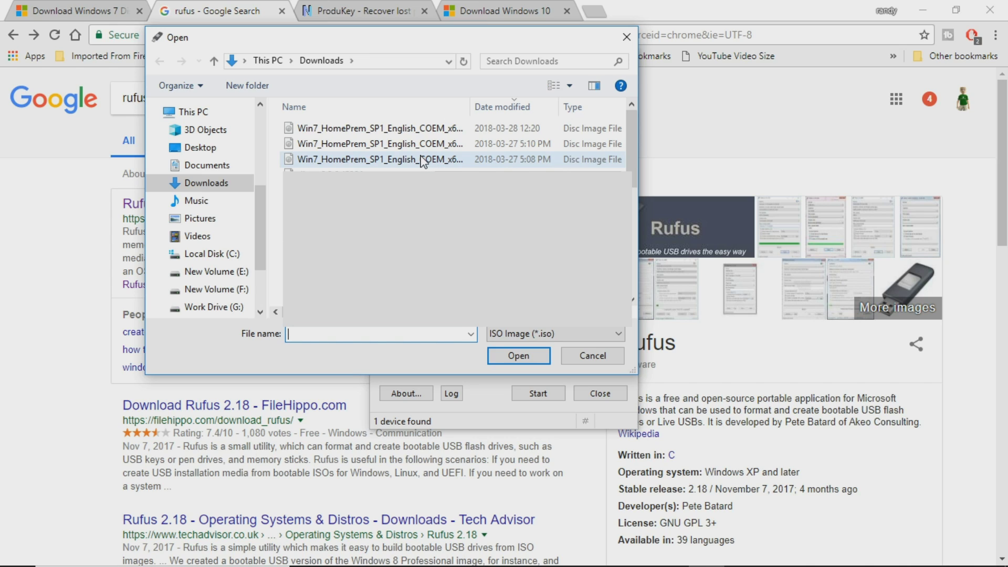
click(423, 159)
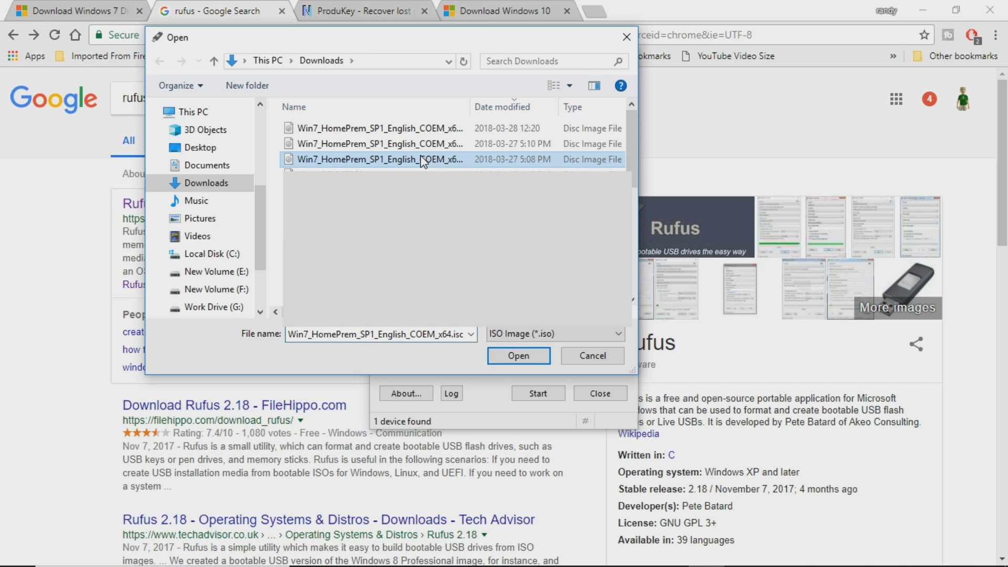
click(526, 359)
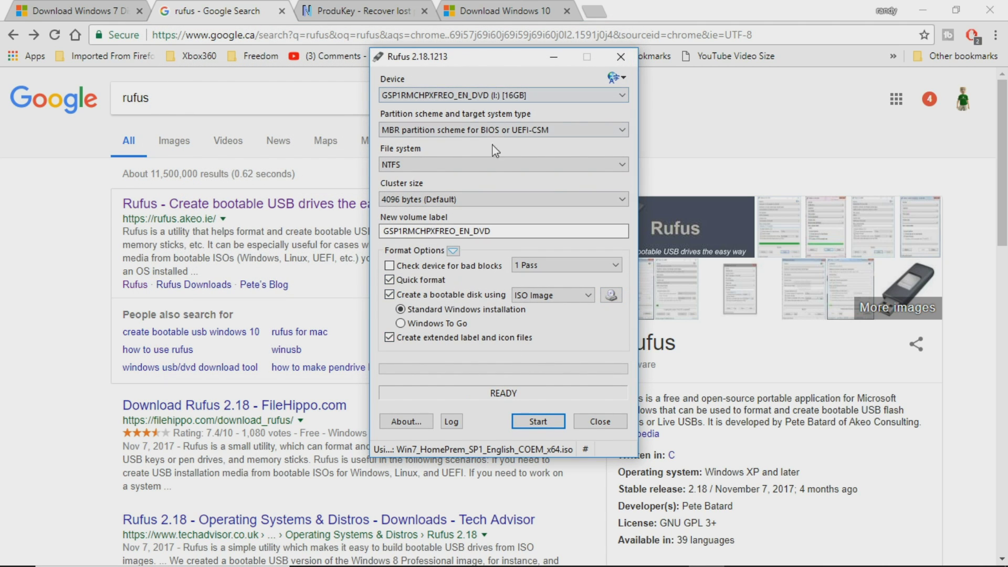
click(600, 422)
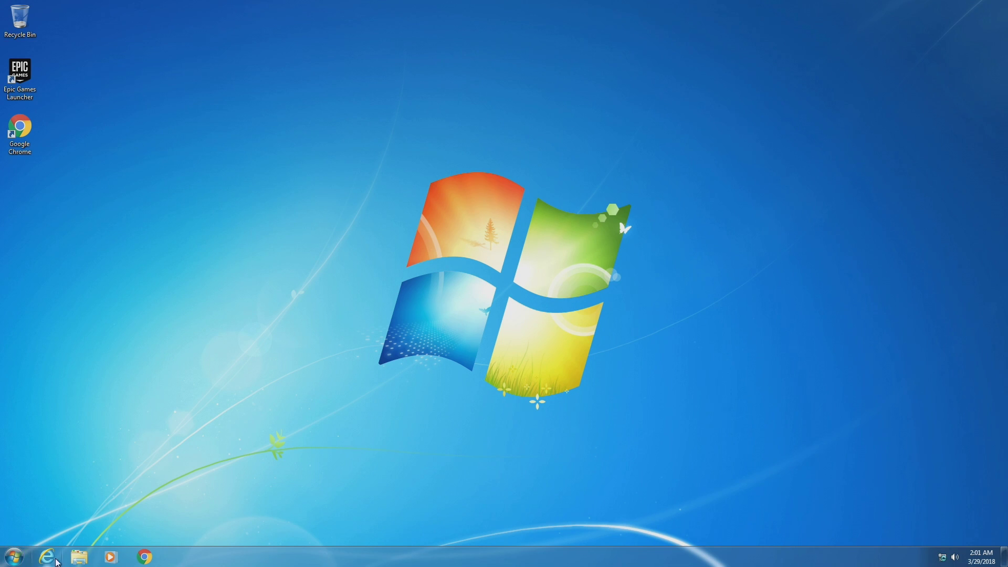
On the Windows 7 desktop, show the computer's drives in Windows Explorer and open Disk Management by searching for "disk mana".
click(78, 556)
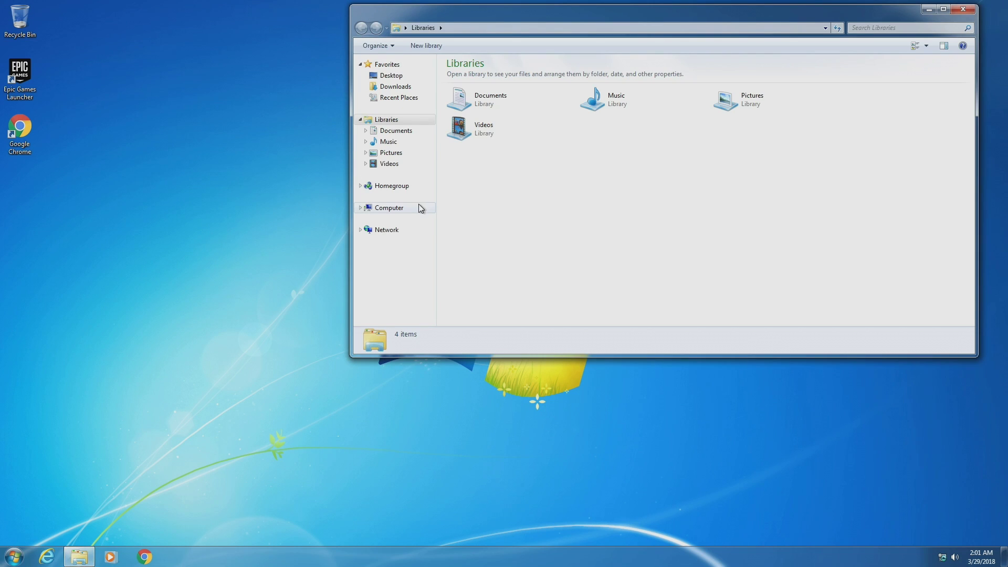
click(398, 209)
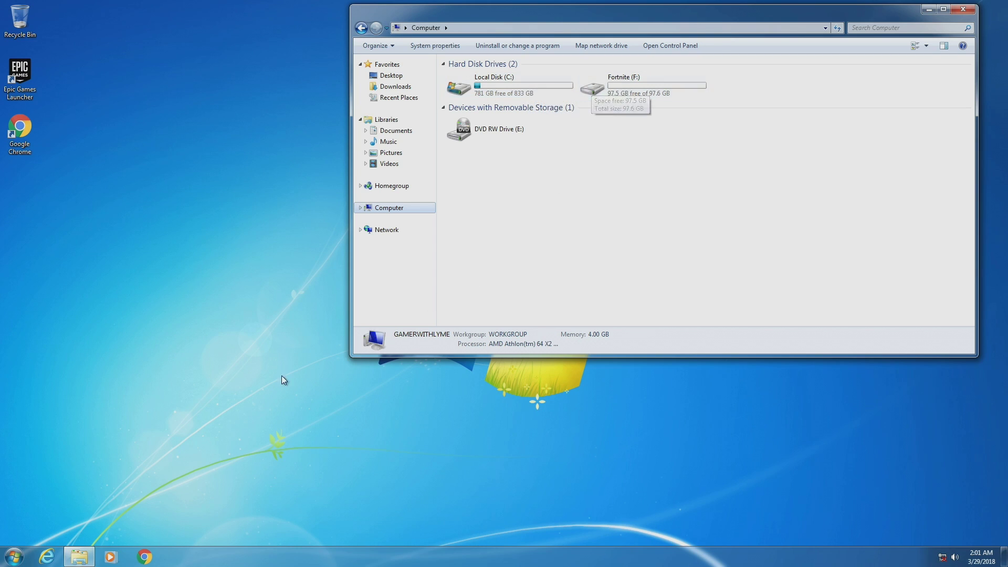
click(14, 556)
click(36, 532)
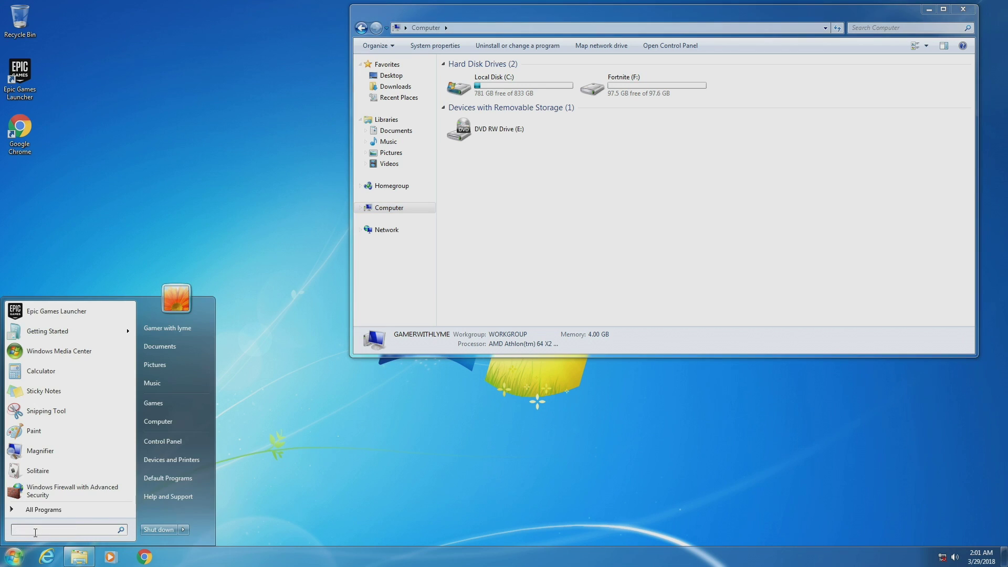
text(disk ma)
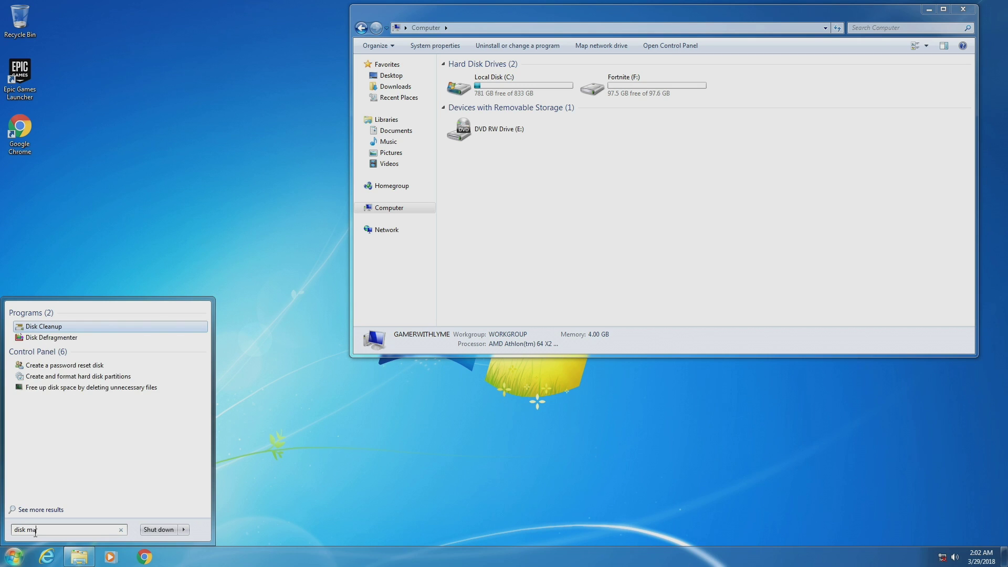
text(na)
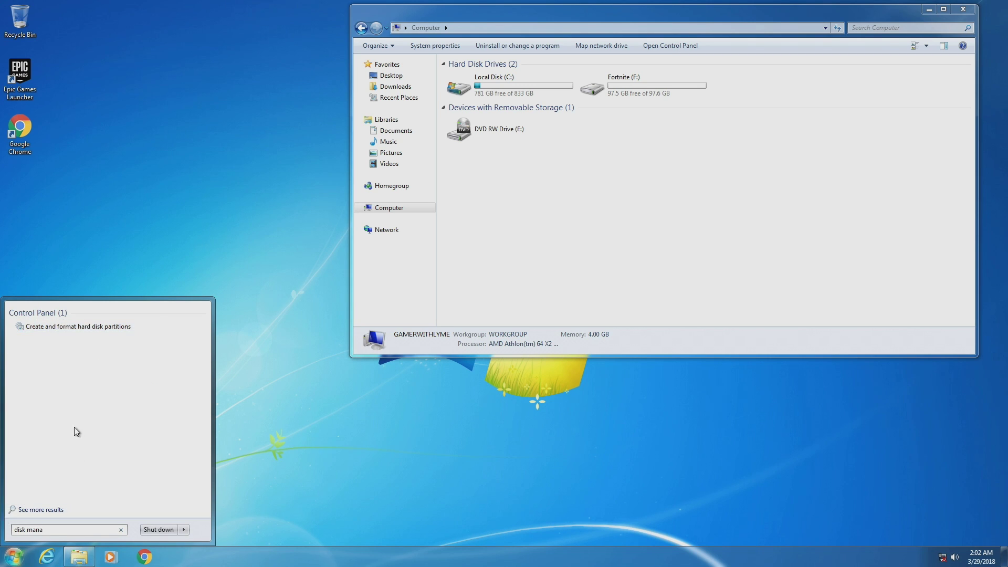
click(77, 325)
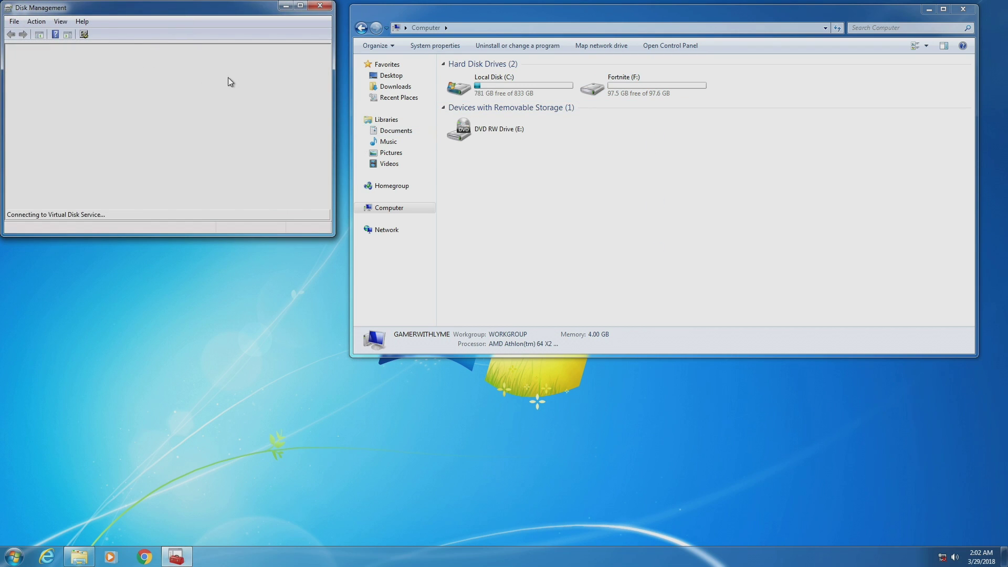
Delete the Fortnite (F:) volume on Disk 0 in Disk Management and accept the data loss.
click(257, 160)
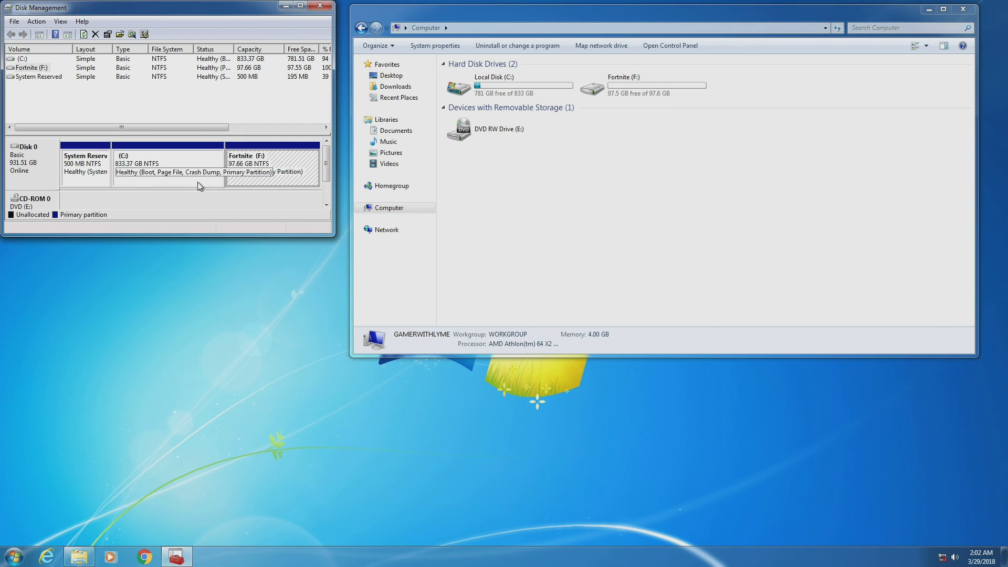
right_click(261, 176)
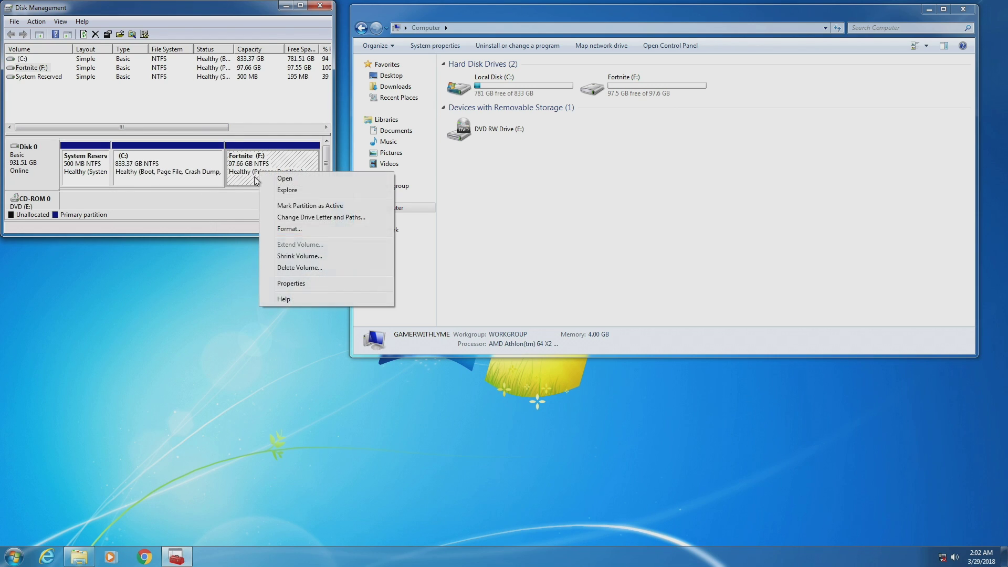
click(292, 267)
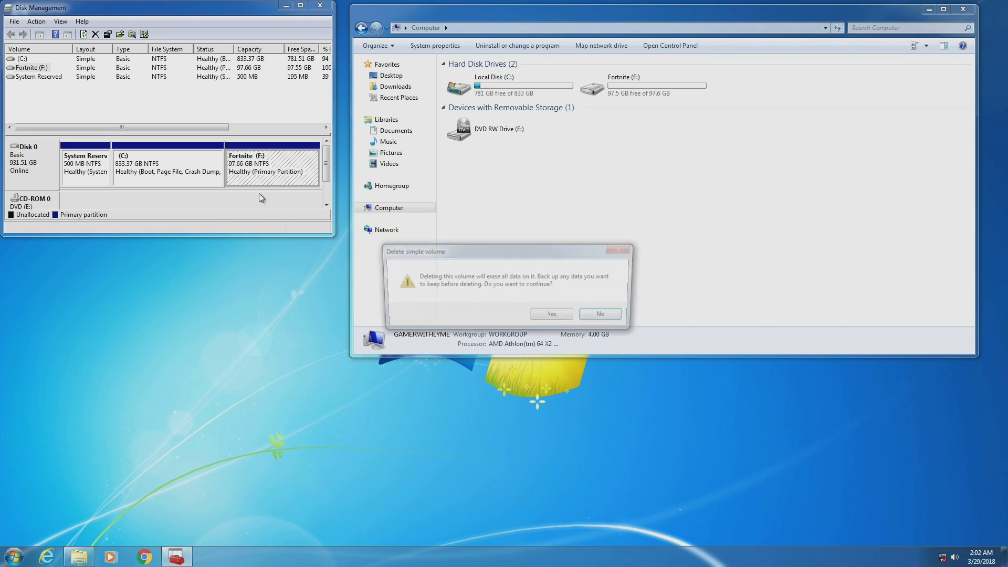
click(549, 316)
Extend the C: volume by 100000 MB using the unallocated space on Disk 0, and refresh the drive list in Windows Explorer.
click(254, 179)
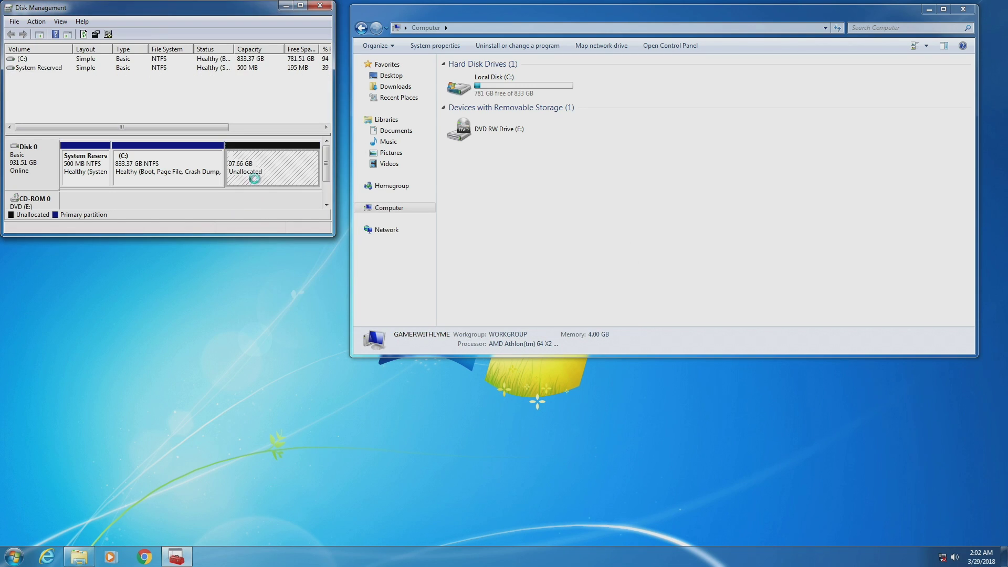
right_click(229, 153)
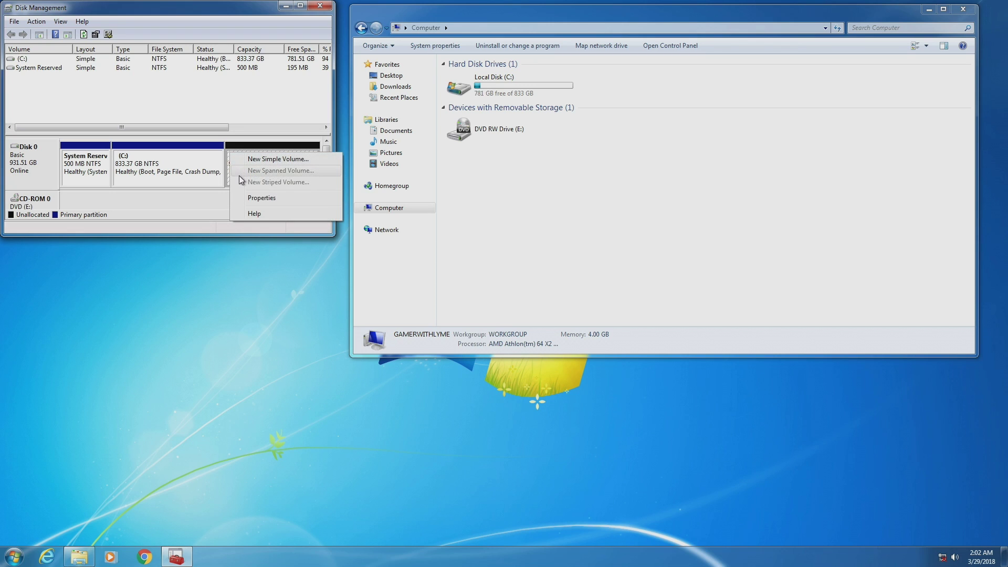
right_click(205, 164)
click(227, 238)
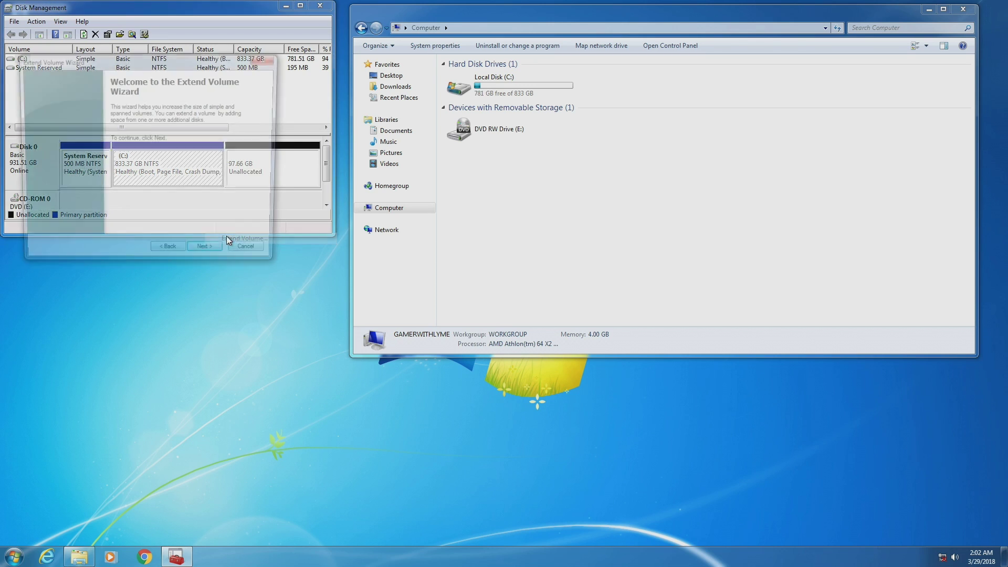
click(207, 253)
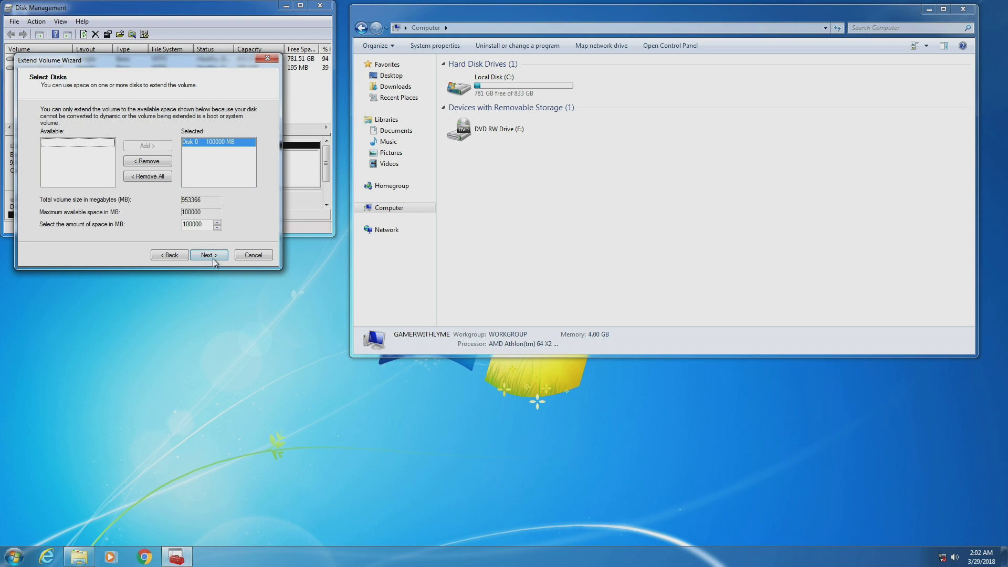
click(213, 259)
click(209, 255)
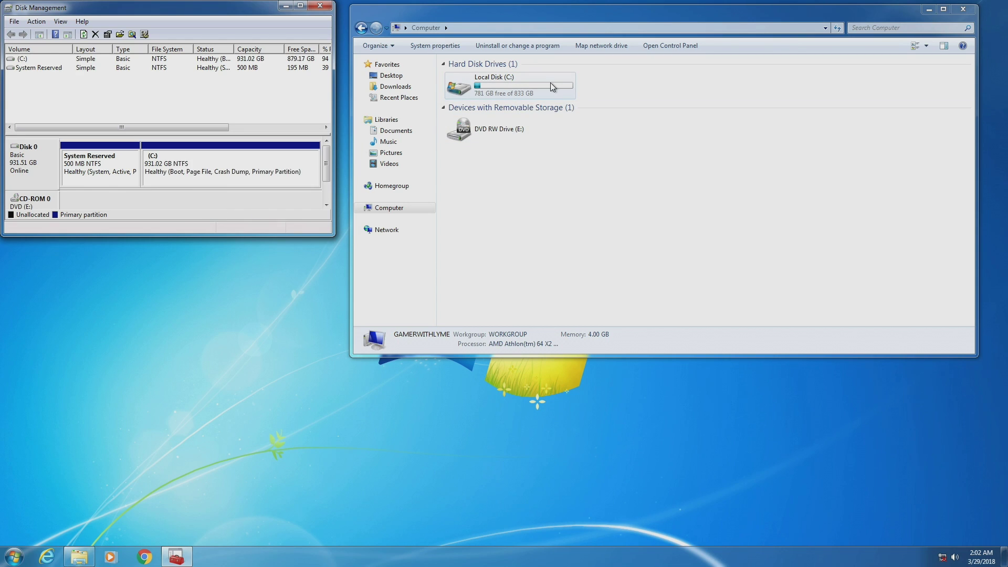
click(839, 30)
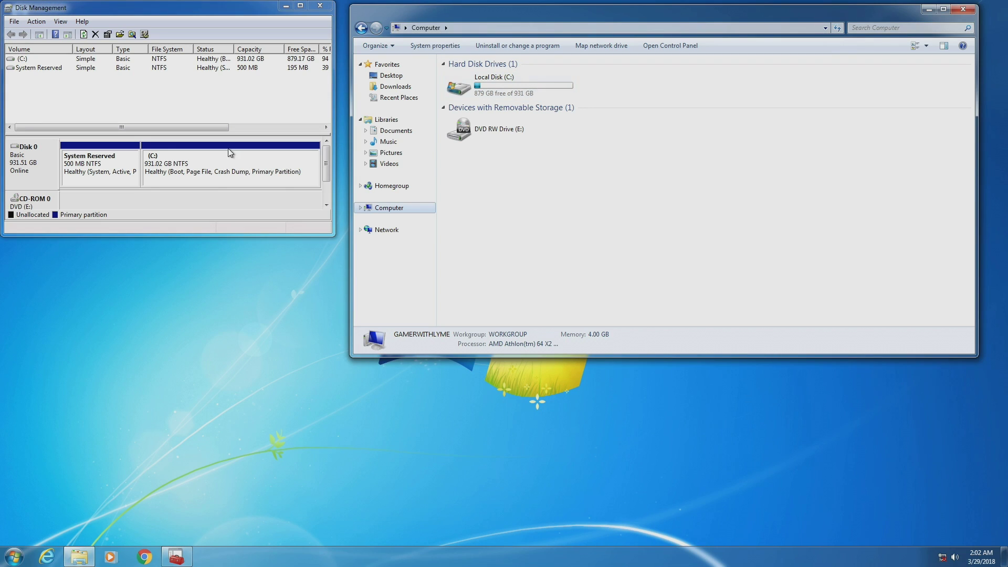
Shrink the C: volume by 100000 MB to free up unallocated space on Disk 0.
right_click(211, 168)
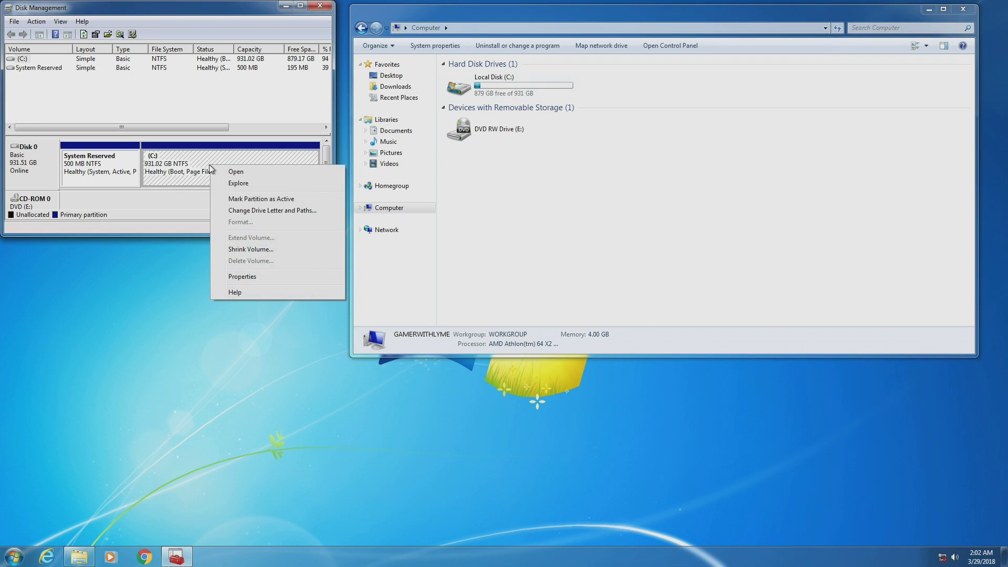
click(245, 249)
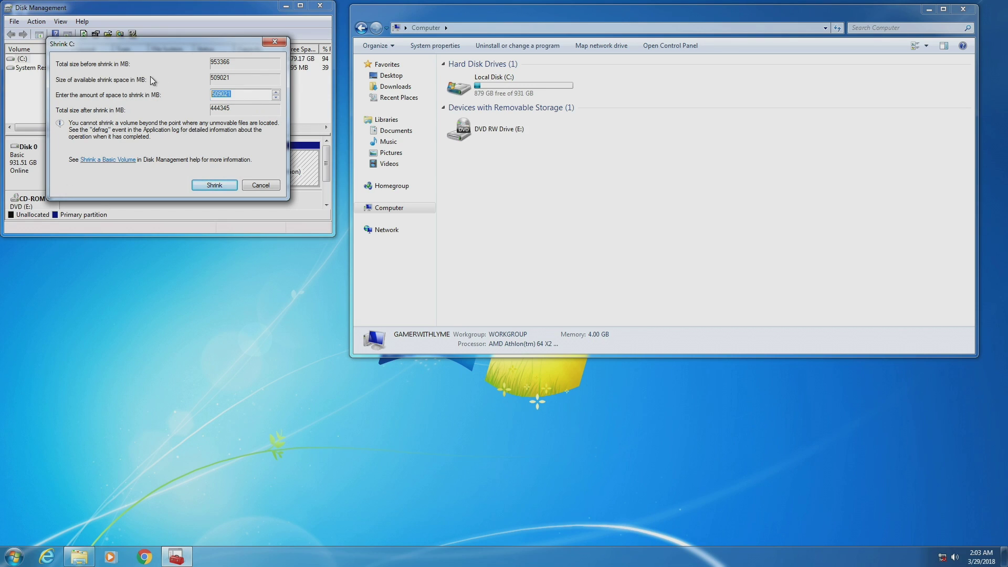
text(100000)
click(214, 185)
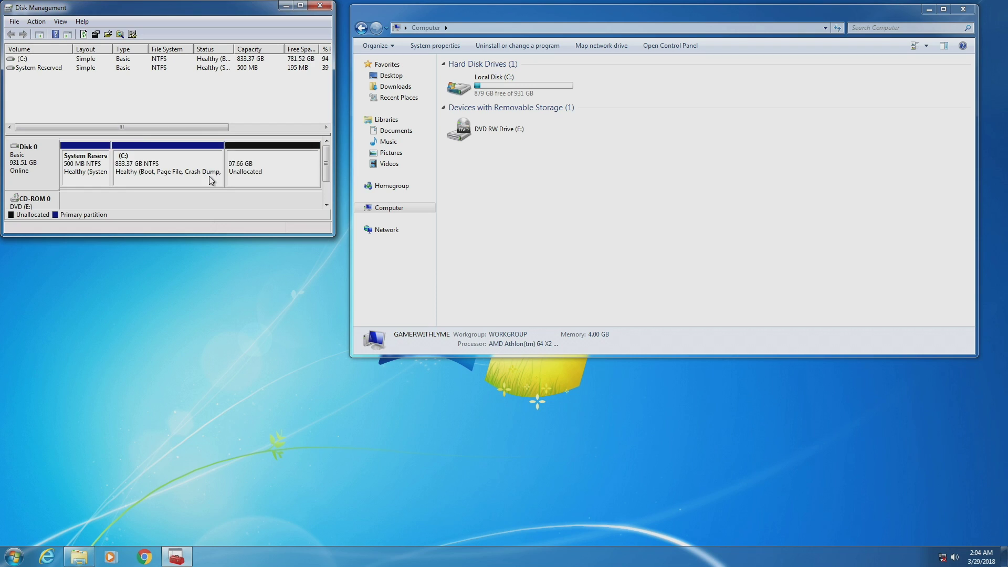
Create a 100000 MB simple volume in the unallocated space with drive letter D, quick-formatted as NTFS and labelled Fortnite.
click(259, 172)
right_click(258, 168)
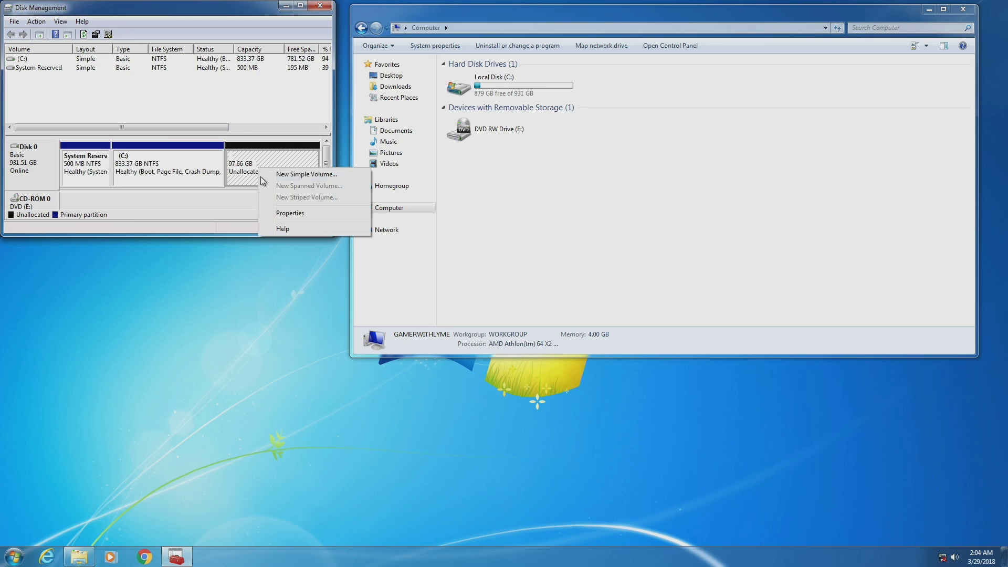
click(298, 176)
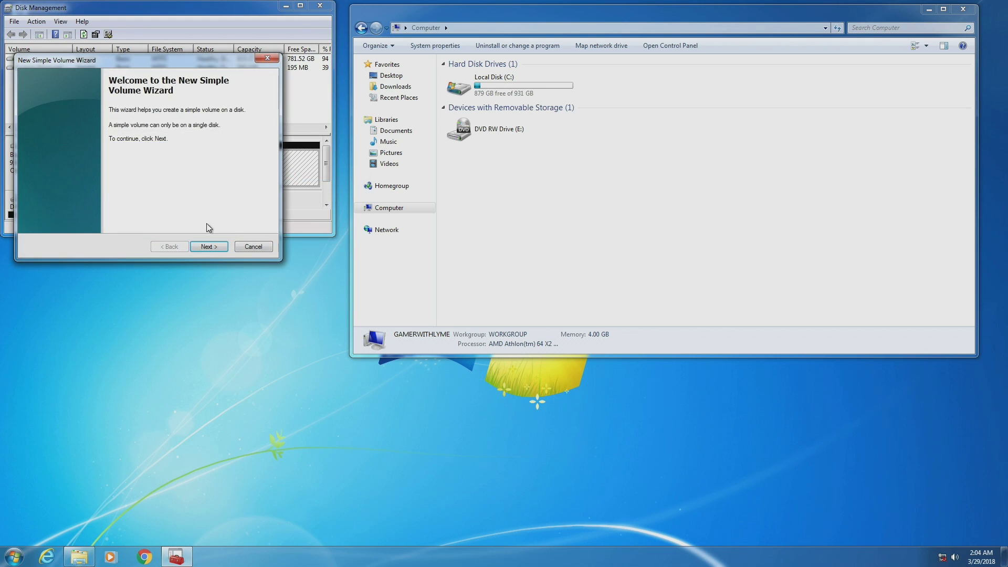
click(217, 245)
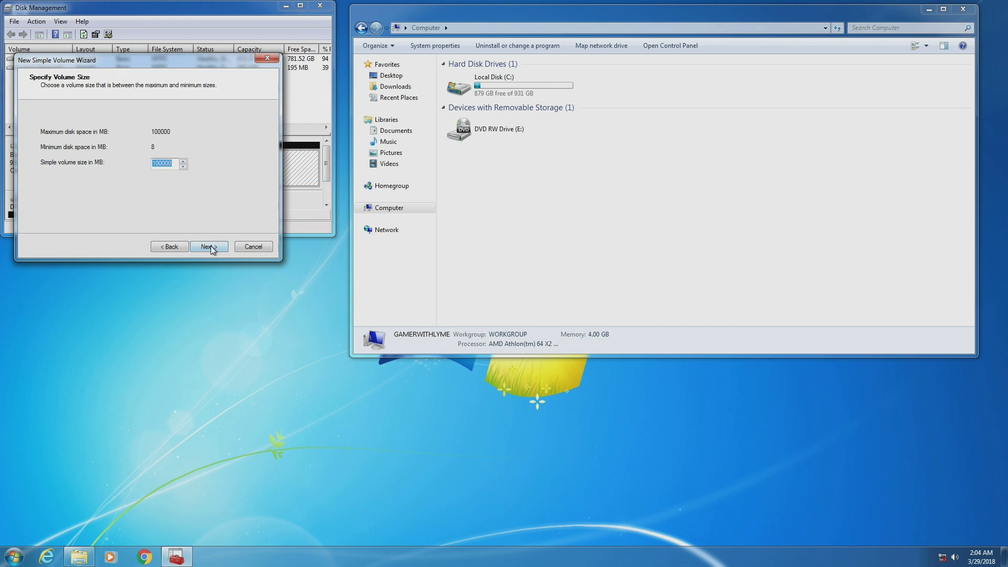
click(211, 245)
click(204, 247)
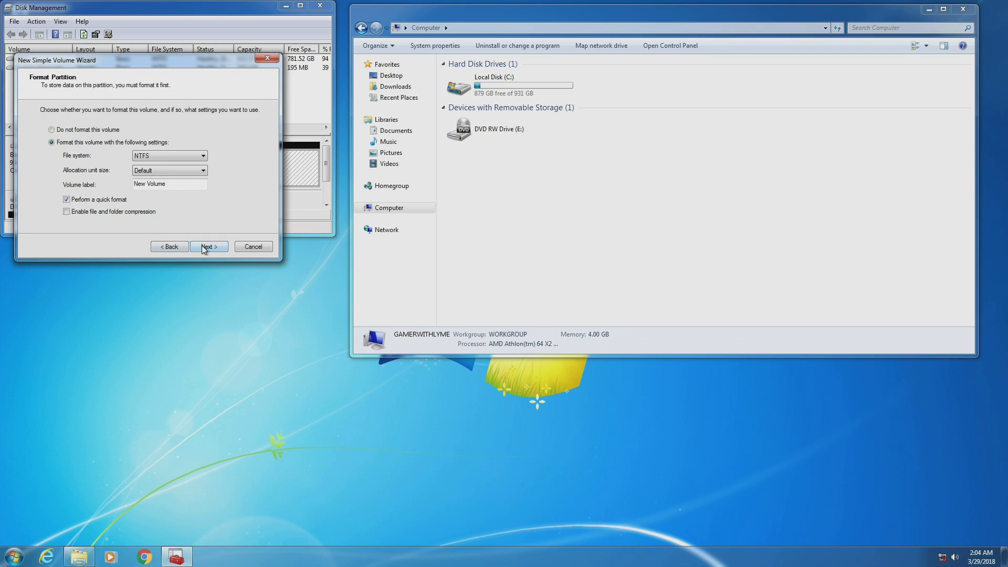
double_click(172, 182)
text(Fortnite)
click(209, 246)
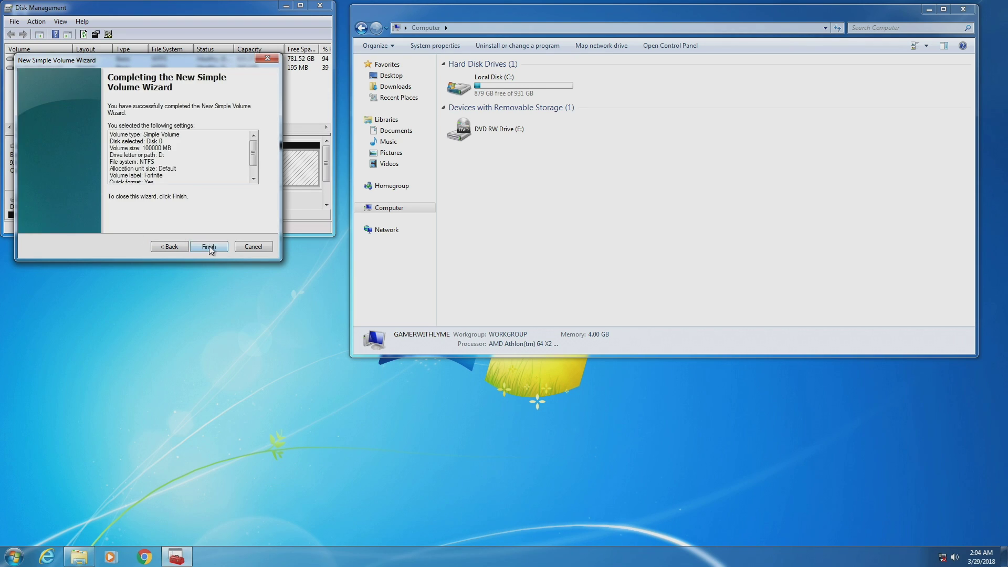
click(209, 246)
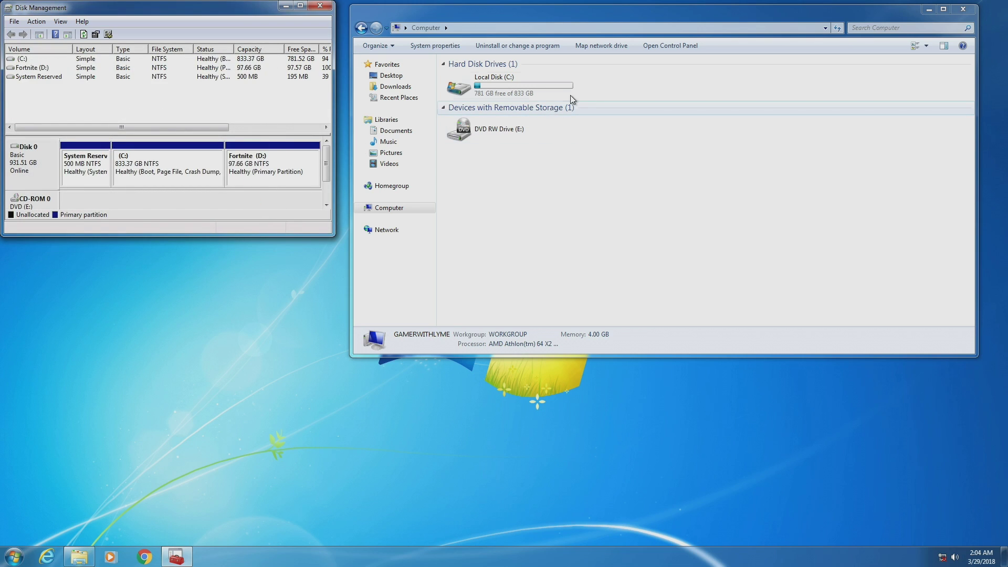
click(576, 141)
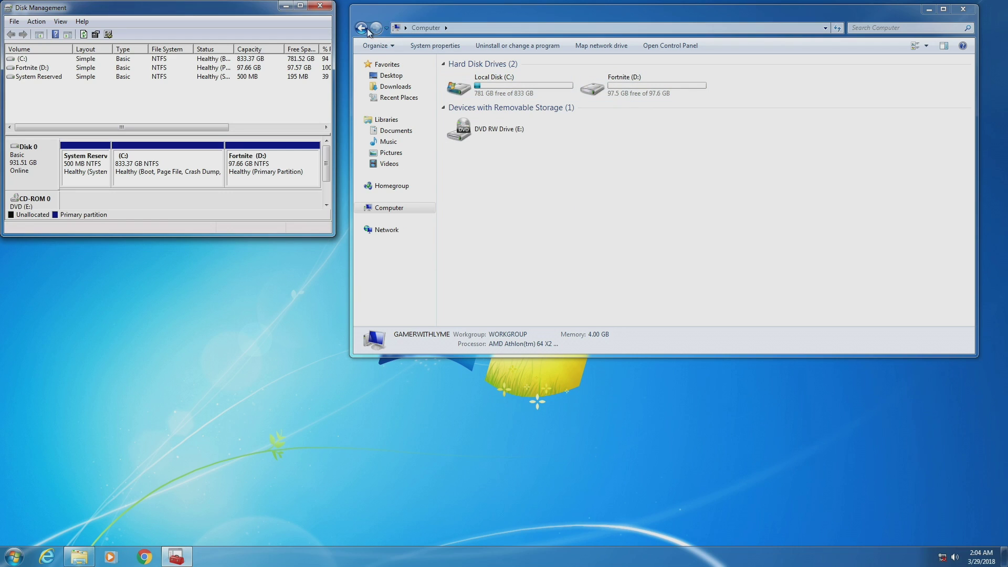
Close Disk Management and the Computer window.
click(320, 6)
click(968, 13)
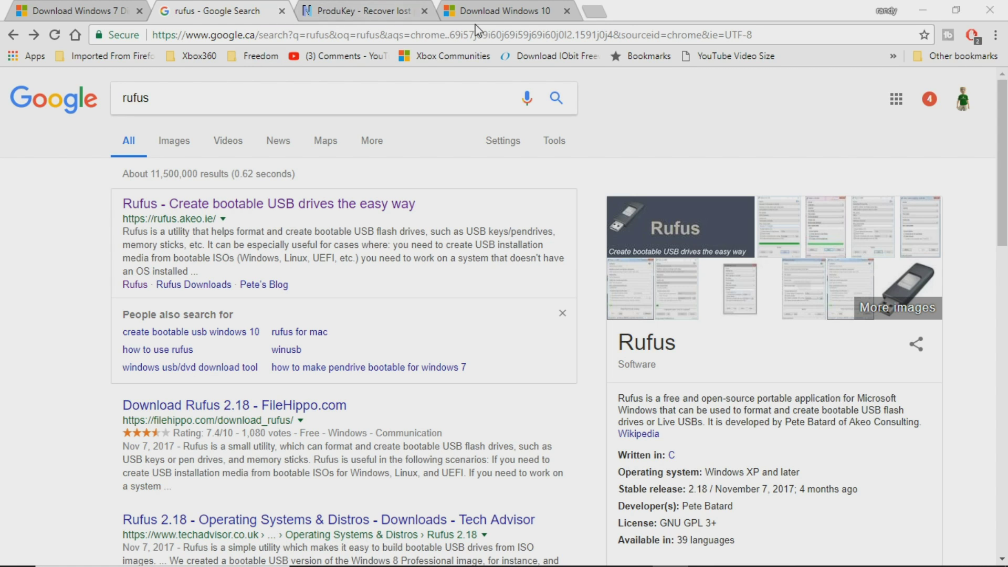
Switch to Chrome, download the media creation tool from Microsoft's Download Windows 10 page, and run it.
click(504, 12)
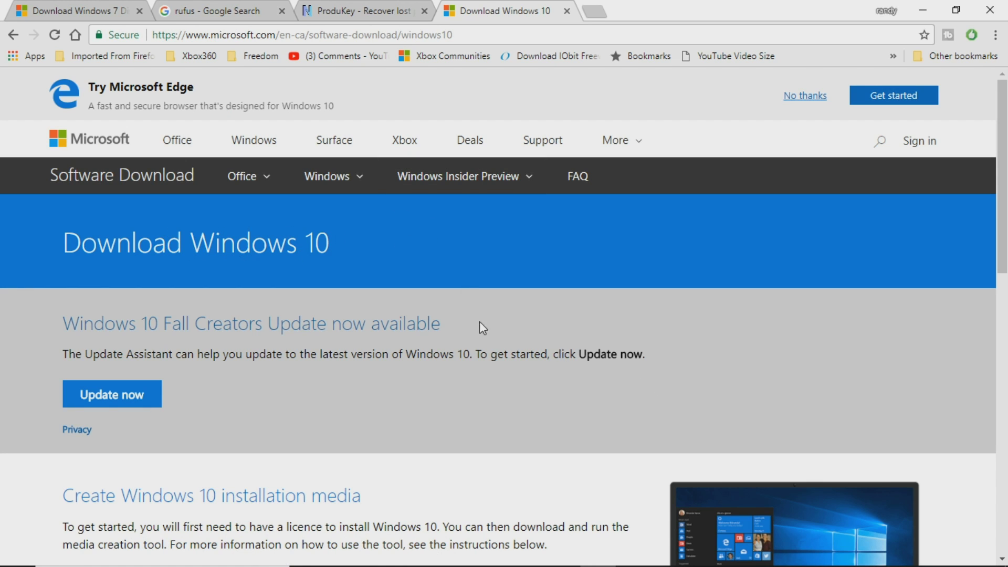
scroll(381, 309, down, 5)
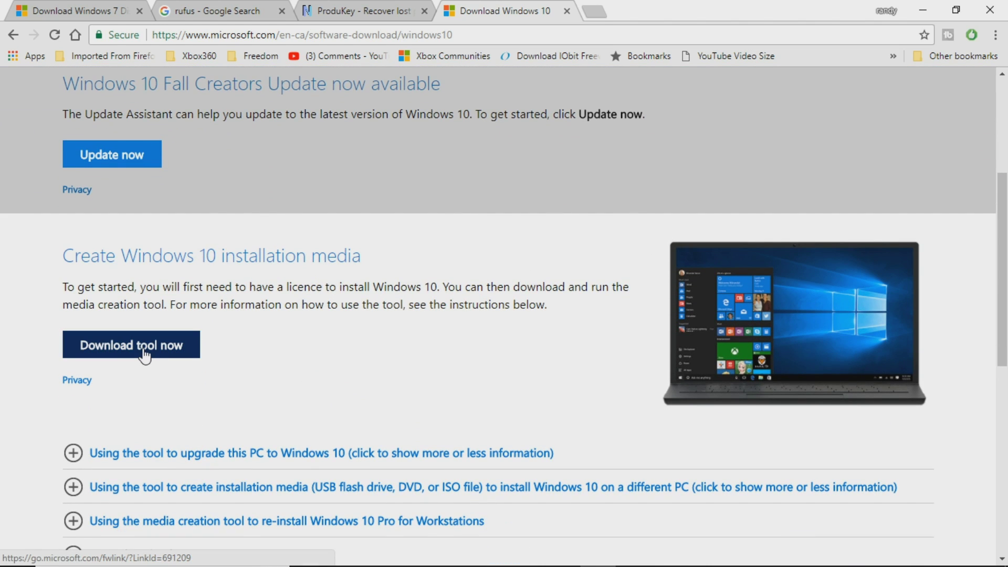
click(142, 354)
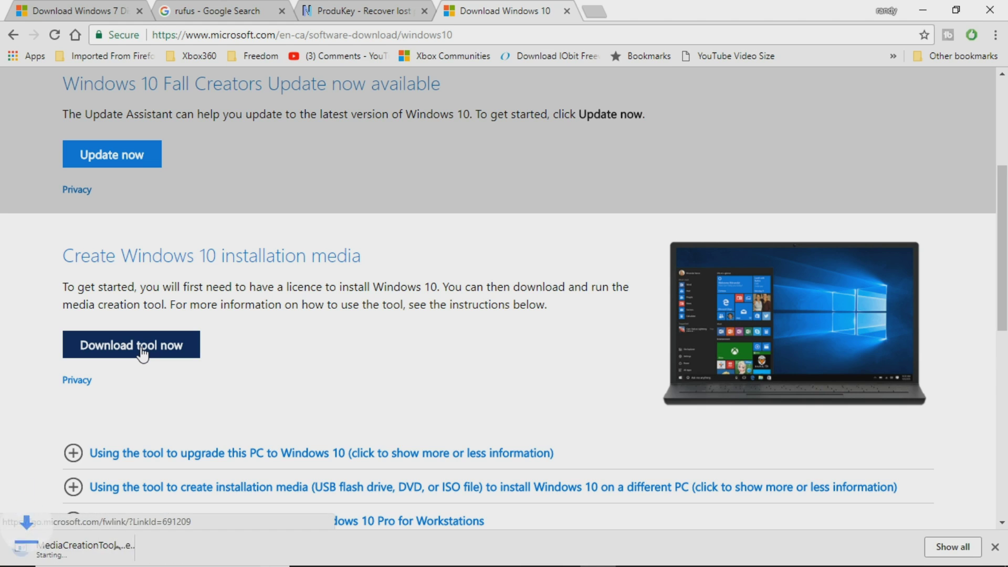
click(93, 552)
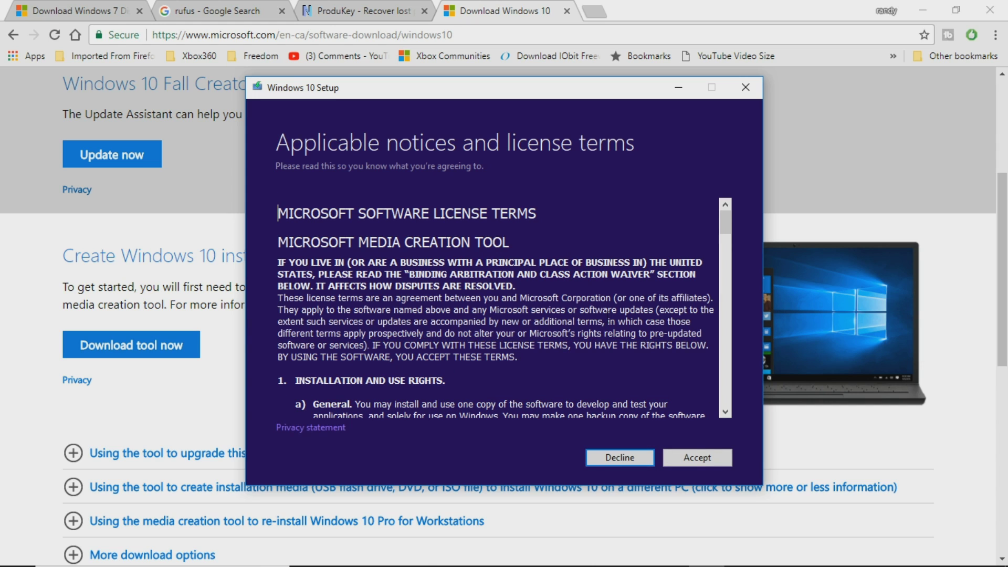
Accept the license terms and choose 64-bit Windows 10 installation media in English (United States) on a USB flash drive.
click(696, 459)
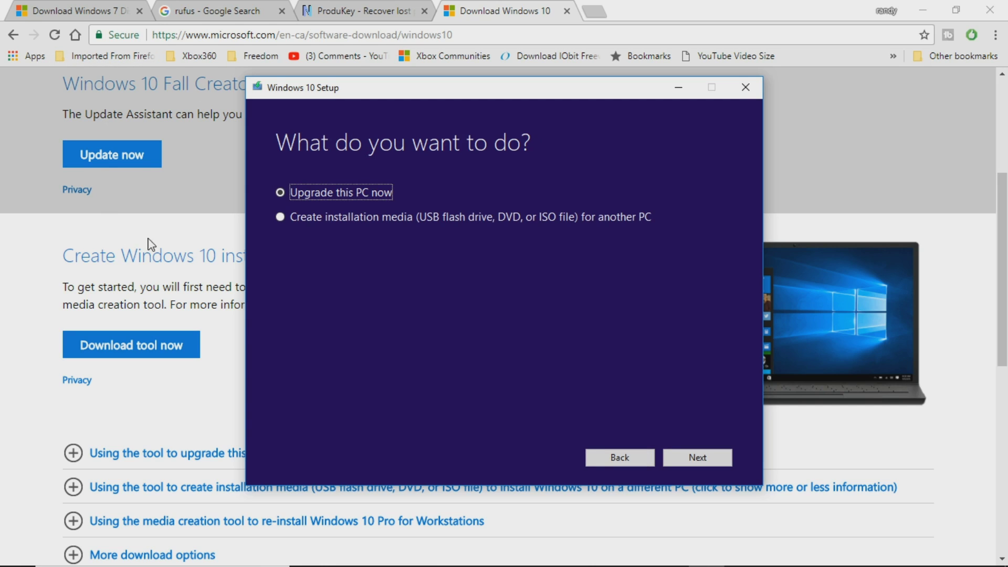
click(280, 217)
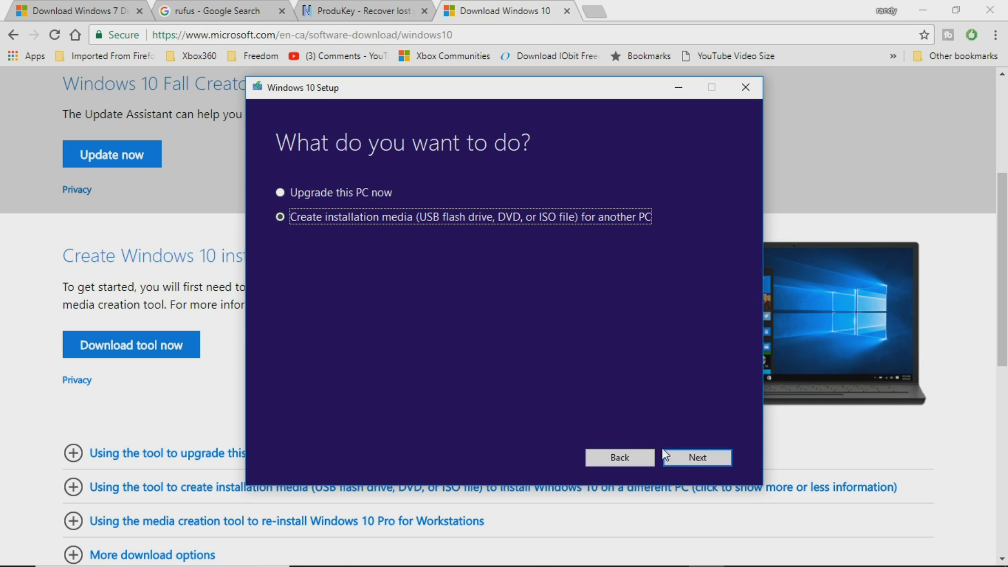
click(698, 456)
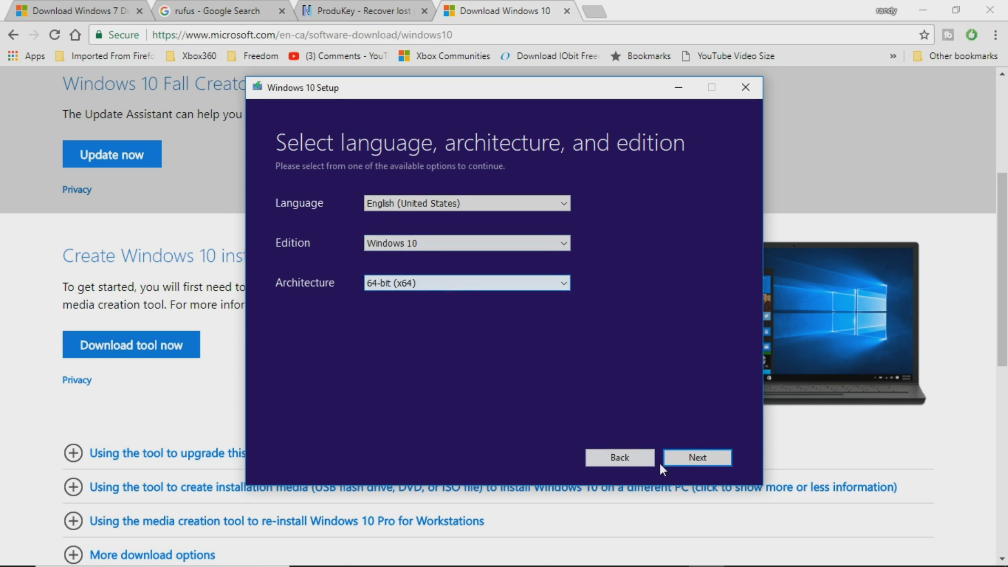
click(696, 458)
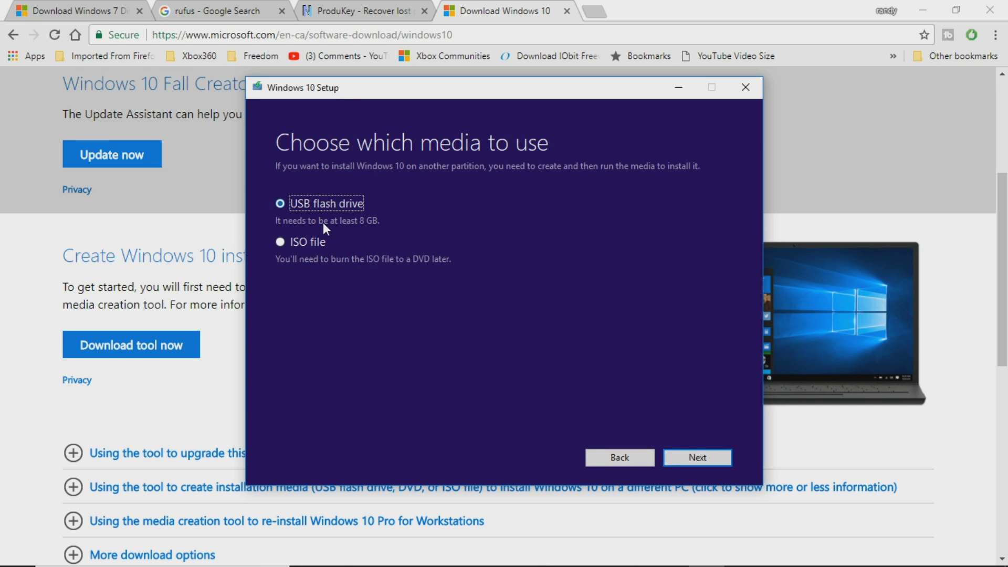
click(709, 457)
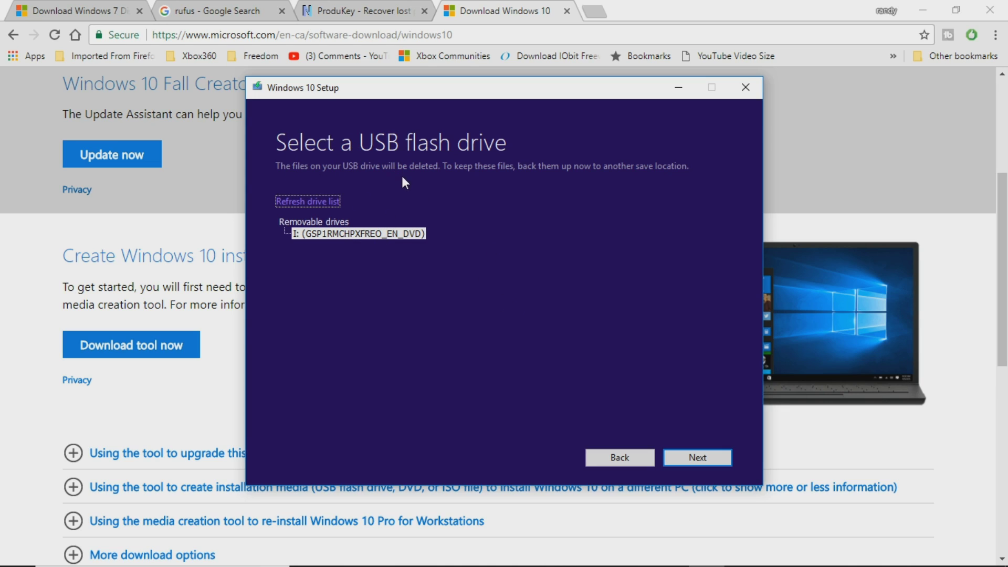
Return to the media choice, select ISO file instead, and quit Windows 10 Setup.
click(635, 458)
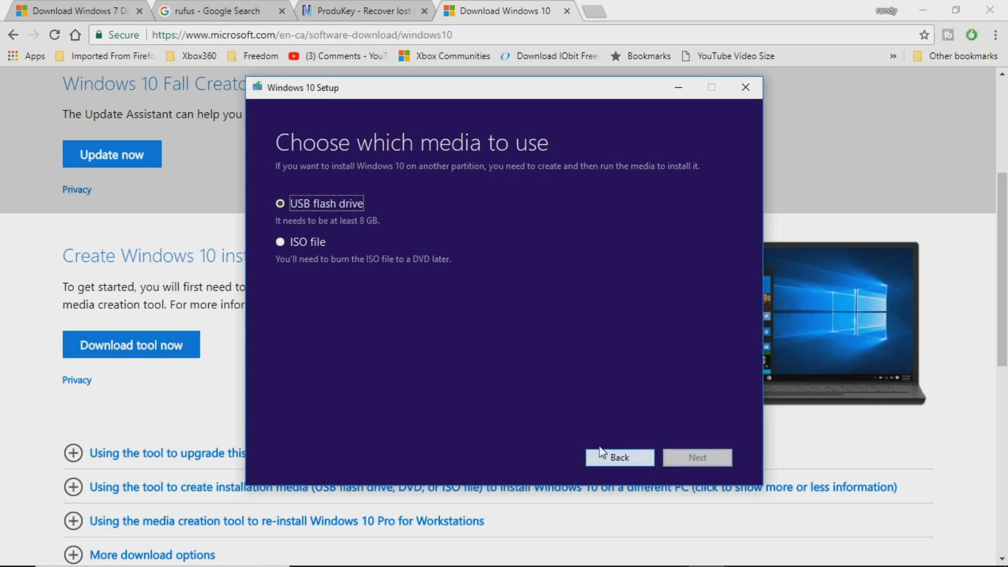
click(282, 242)
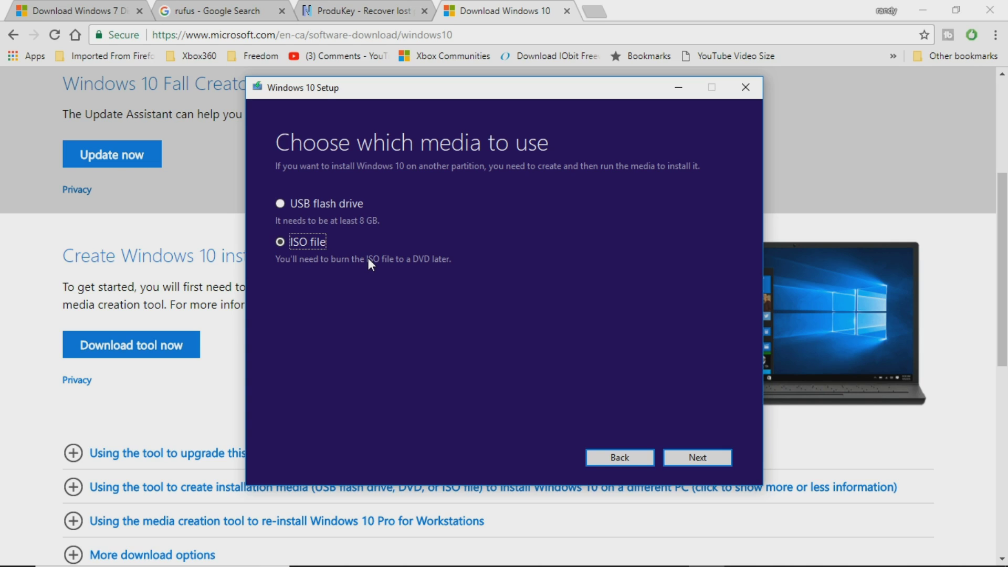
click(747, 87)
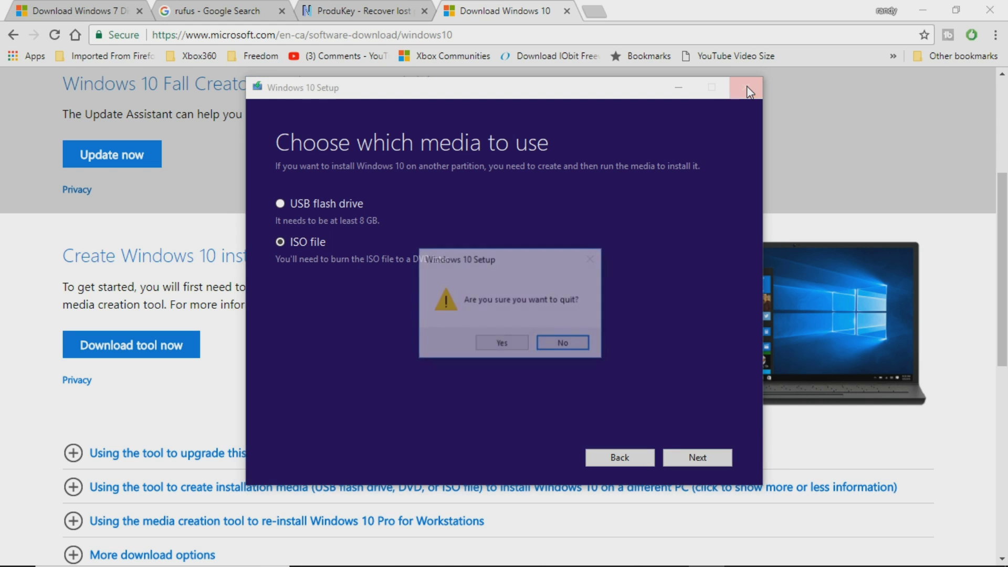
click(519, 342)
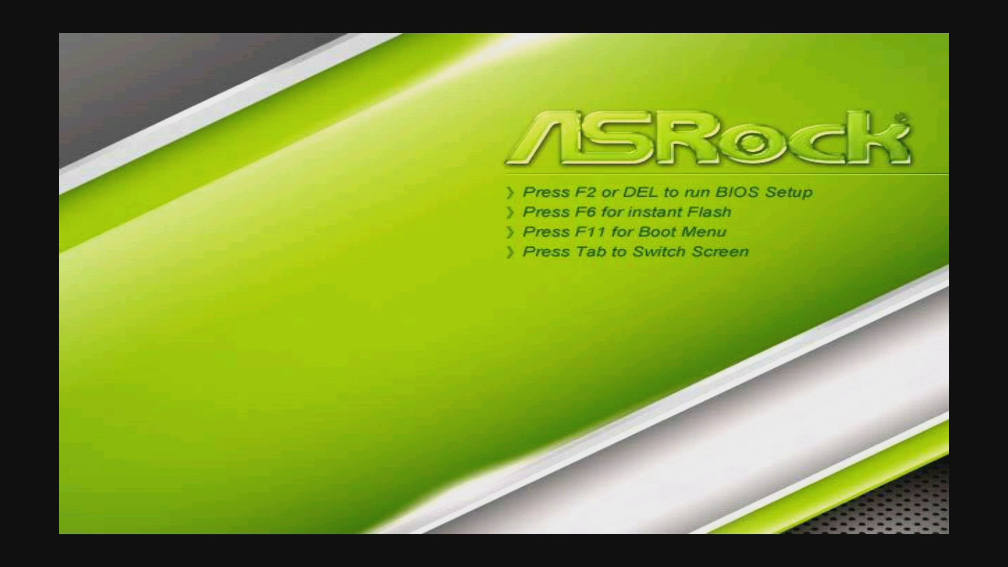
Enter the BIOS setup, set the 1st Boot Device to USB:Verbatim STORE, and save and exit.
key(Delete)
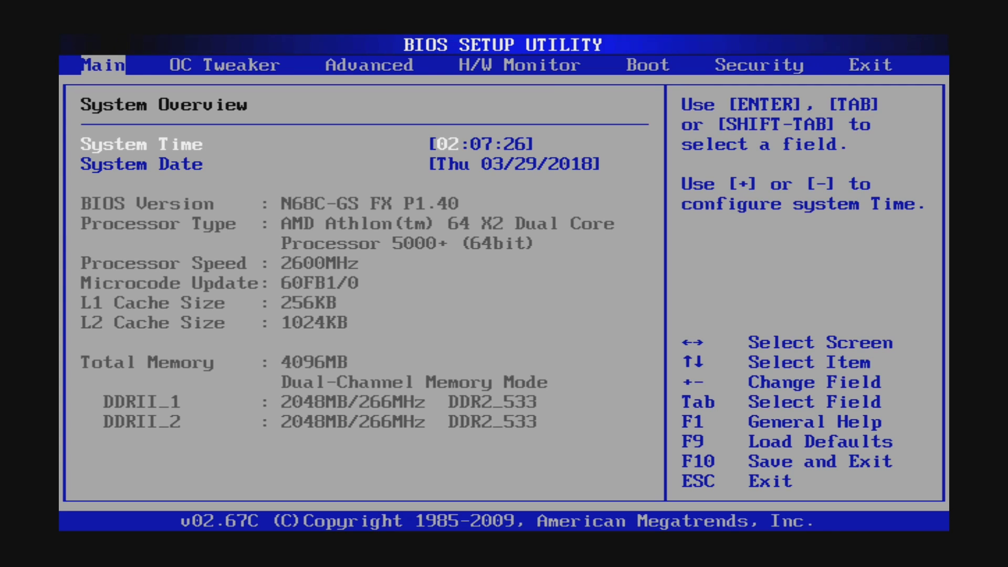
key(Right)
key(Right)
key(Right)
key(Right)
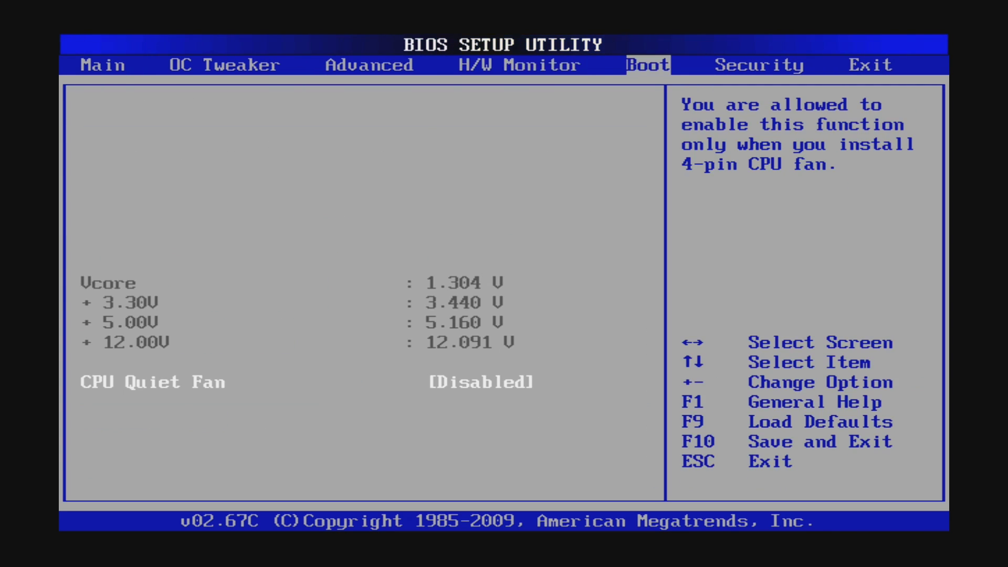
key(Down)
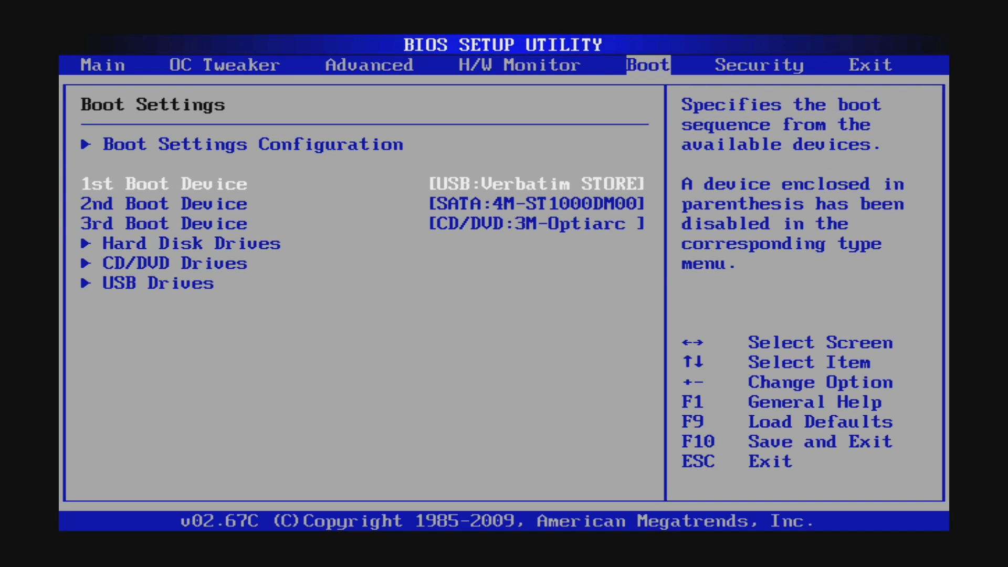
key(Return)
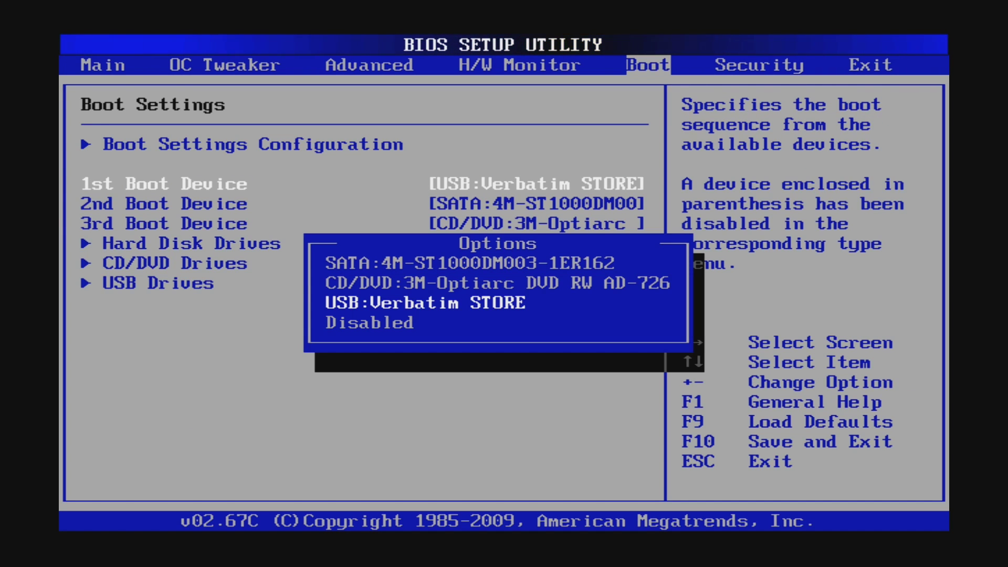
key(Return)
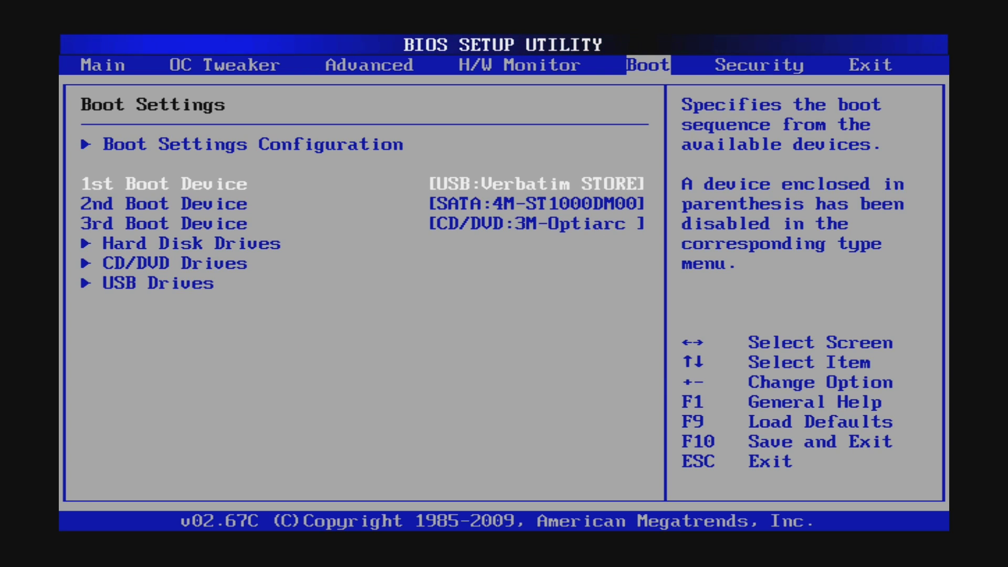
key(F10)
key(Return)
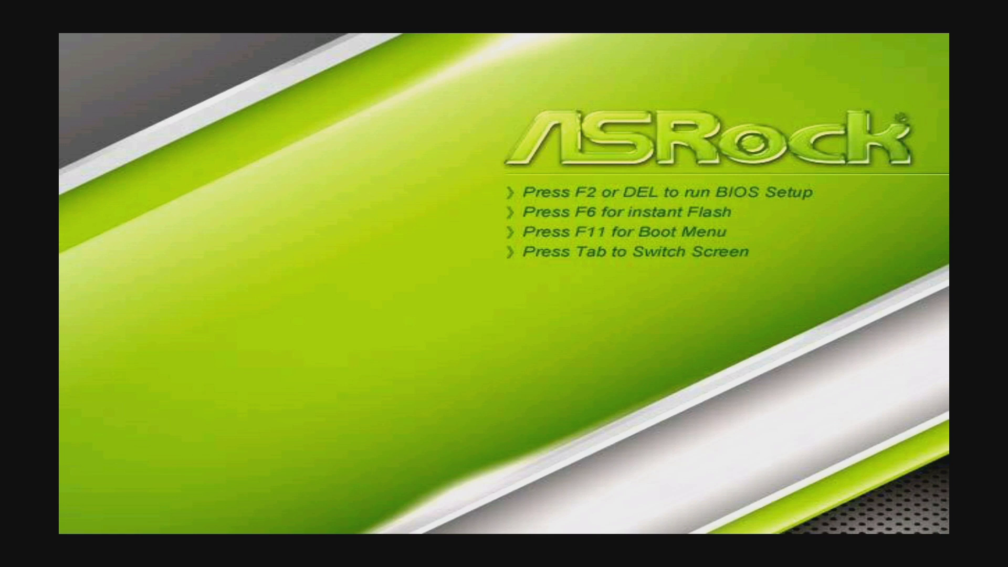
Open the motherboard's boot menu and boot the computer from USB:Verbatim STORE.
key(F11)
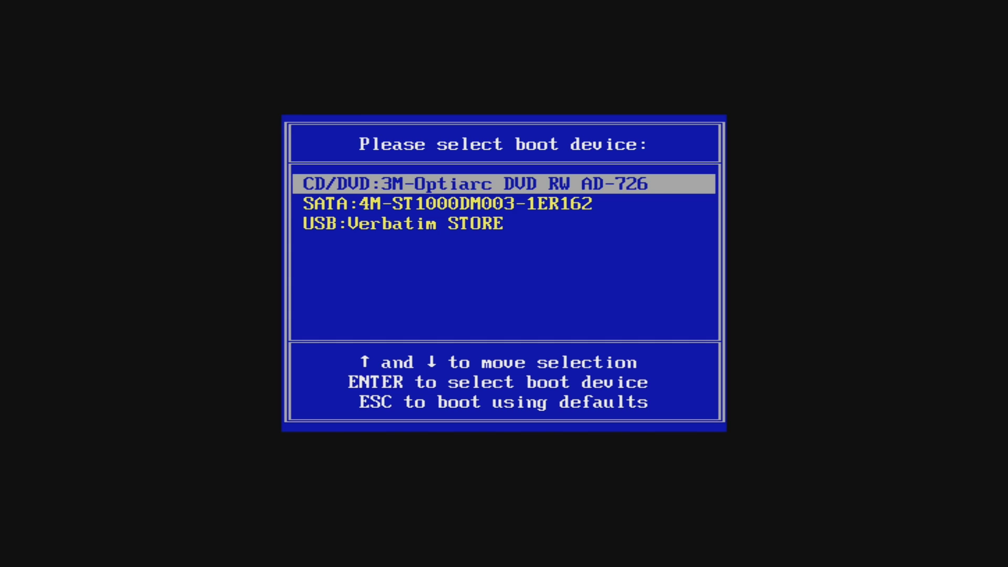
key(Down)
key(Down)
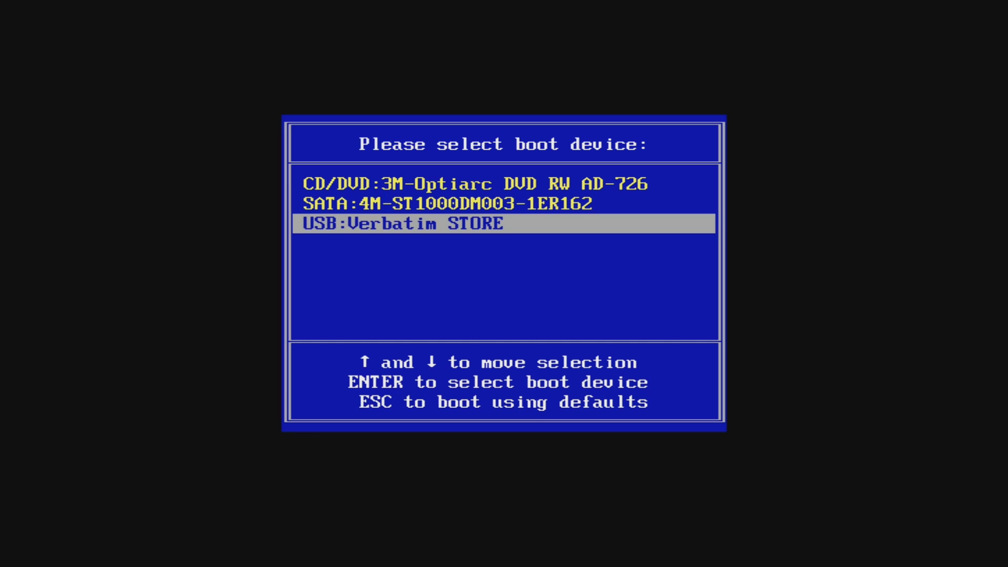
key(Return)
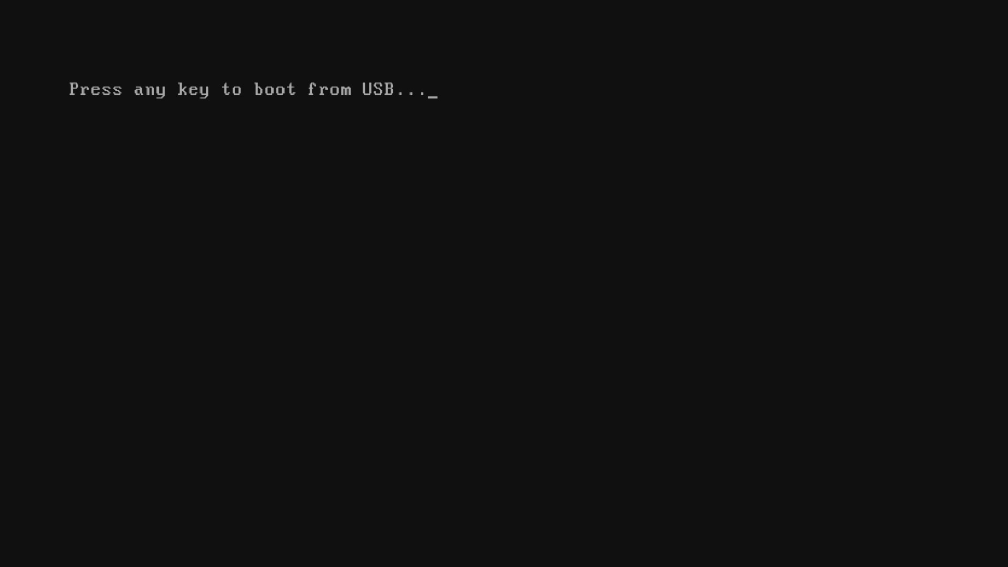
key(Return)
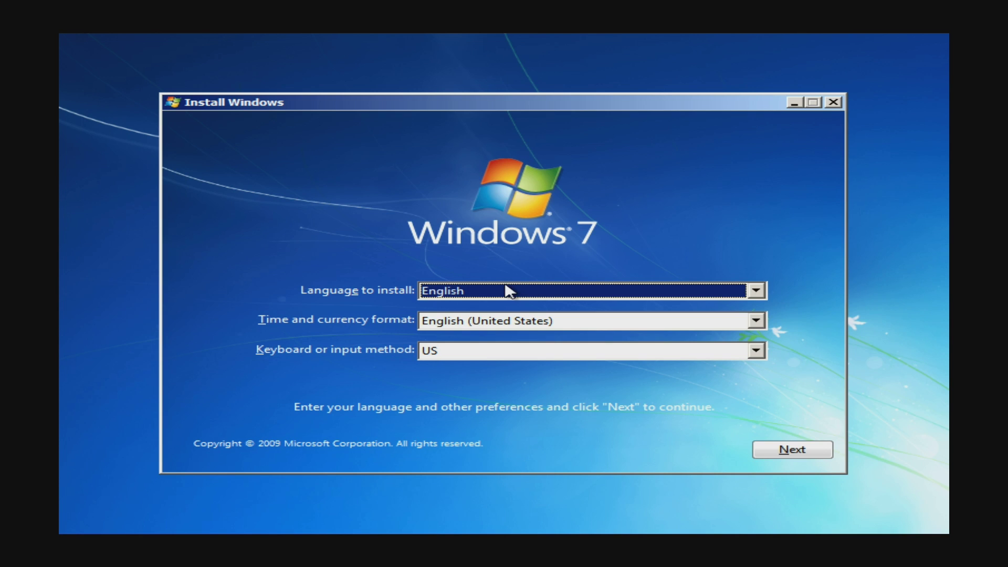
Start the Windows 7 installation in English with the US keyboard, accepting the license terms and choosing a custom installation.
click(782, 453)
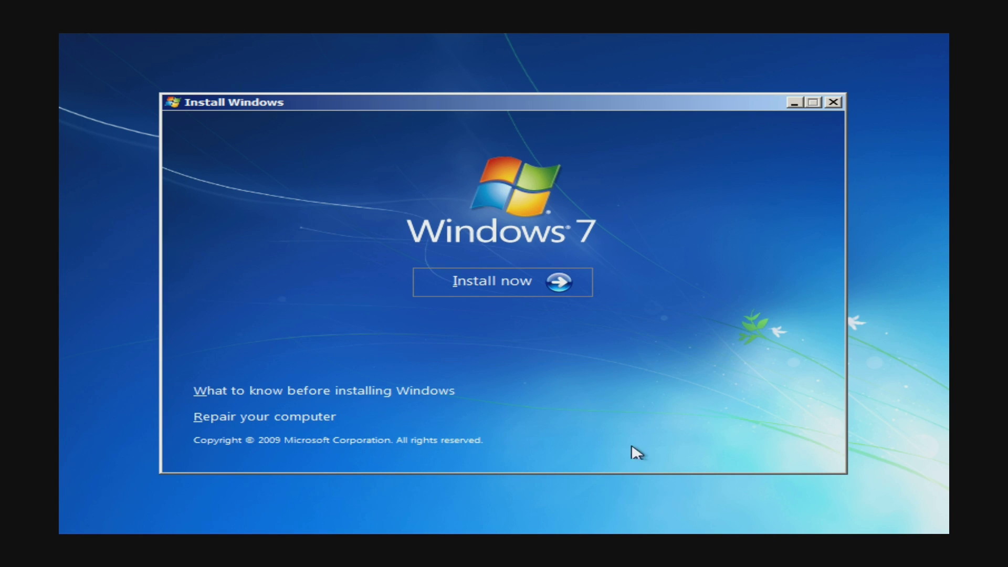
click(511, 292)
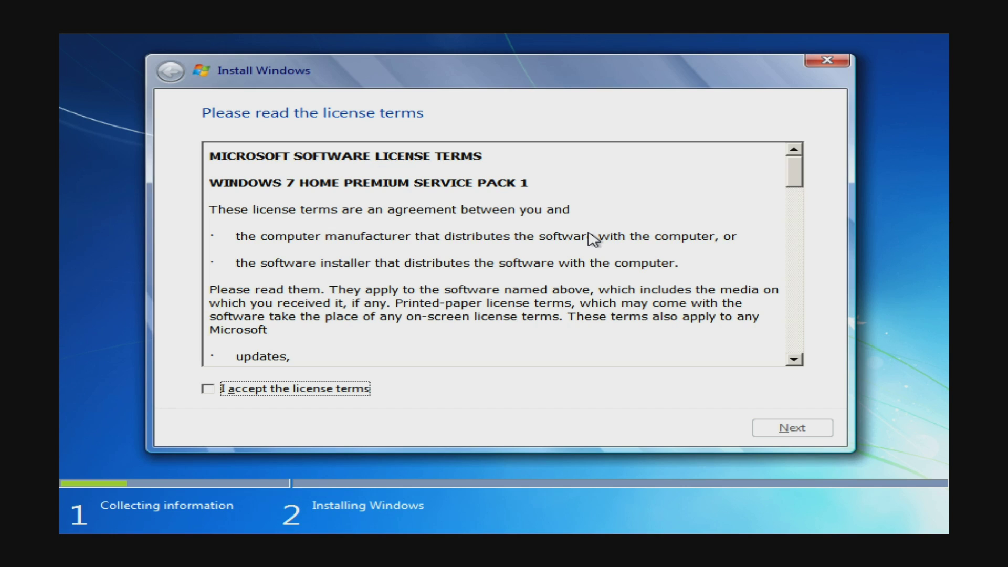
click(214, 391)
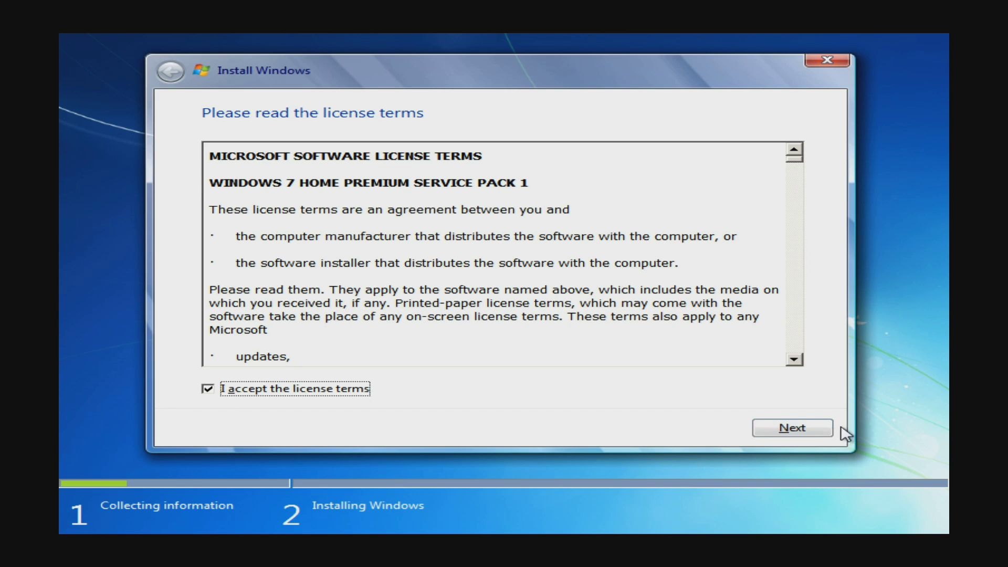
click(788, 429)
click(319, 255)
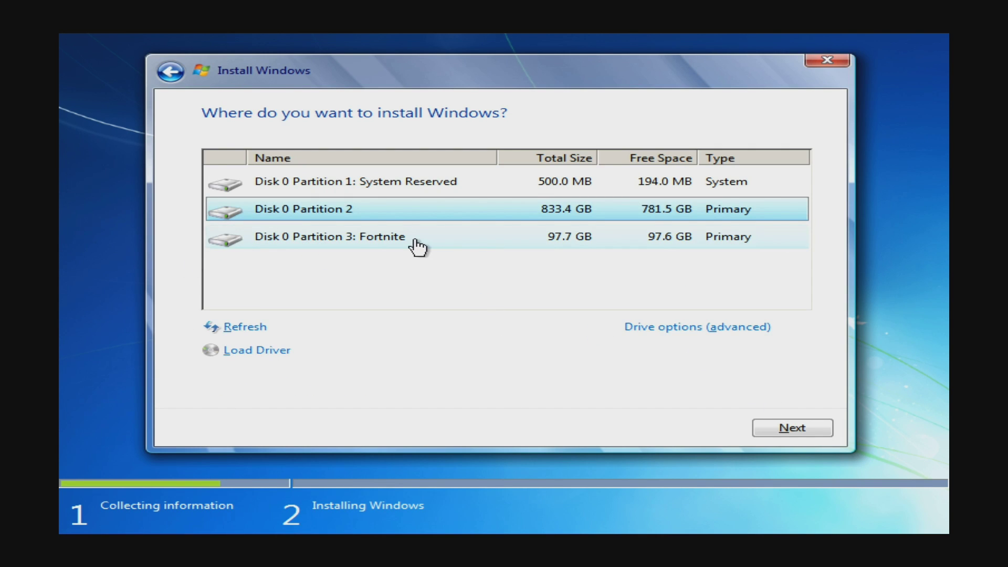
Install Windows on Disk 0 Partition 3: Fortnite and start the first Windows 7 entry in Windows Boot Manager.
click(417, 245)
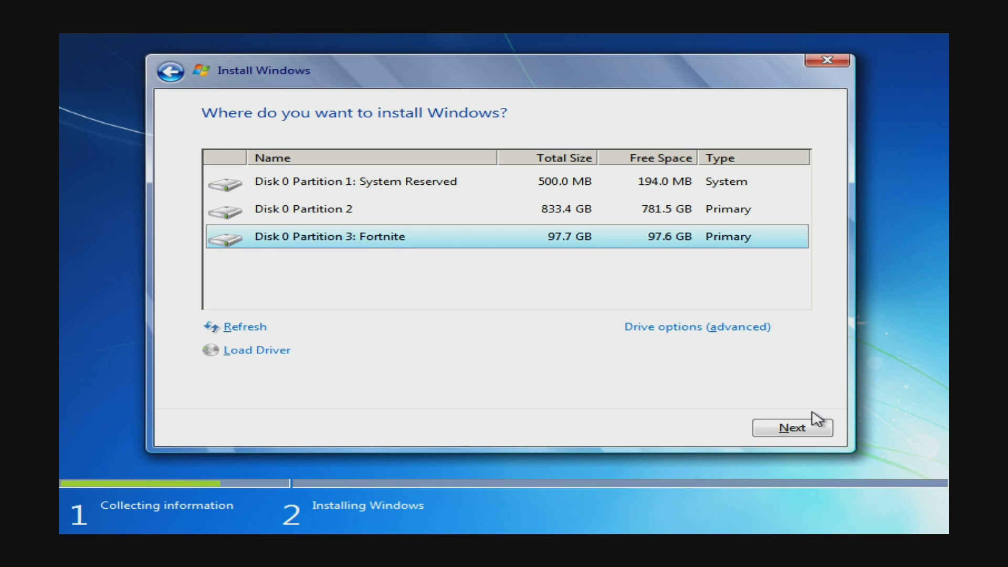
click(719, 328)
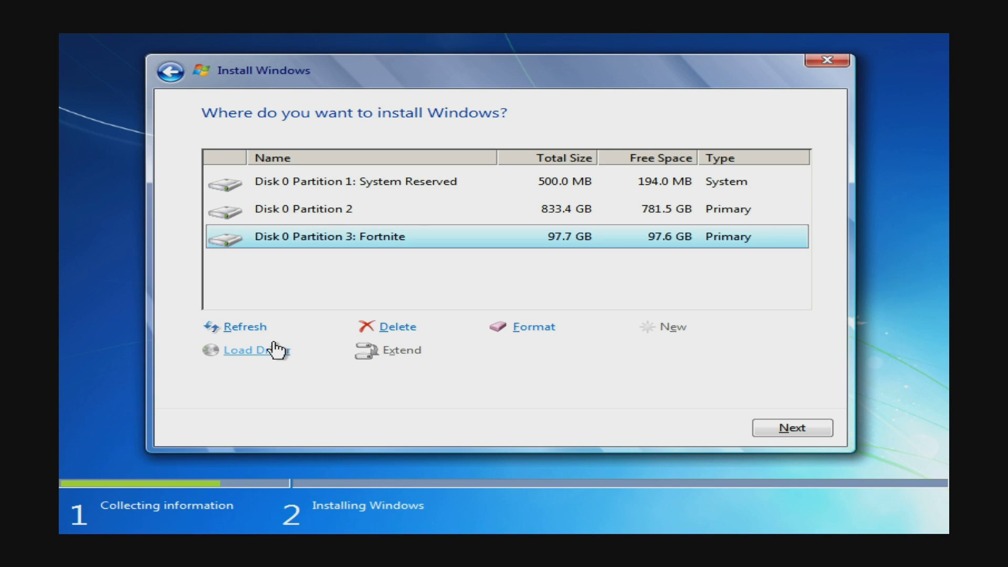
click(790, 417)
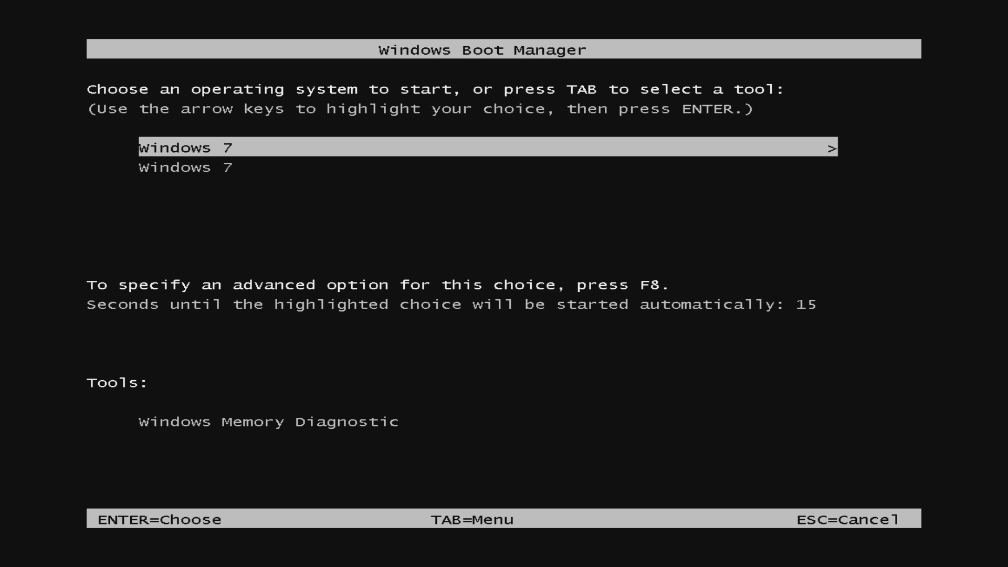
key(Return)
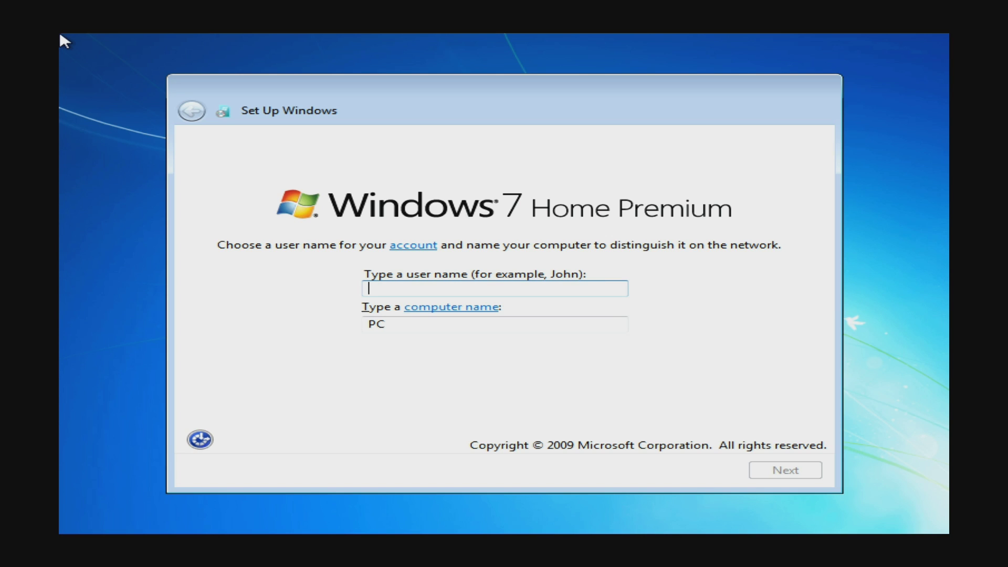
Set the account's user name to gamer and leave its password blank.
text(gamer)
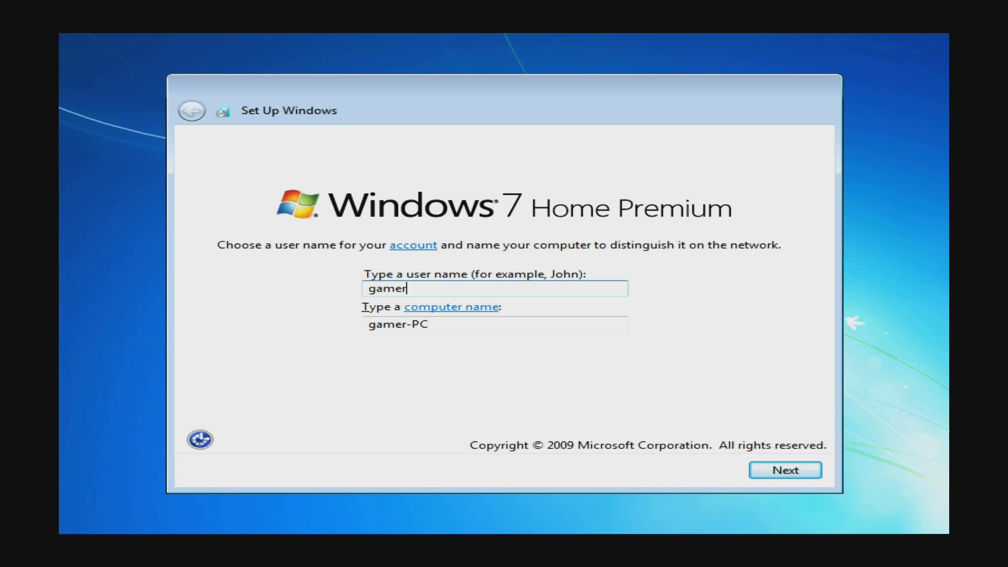
key(Return)
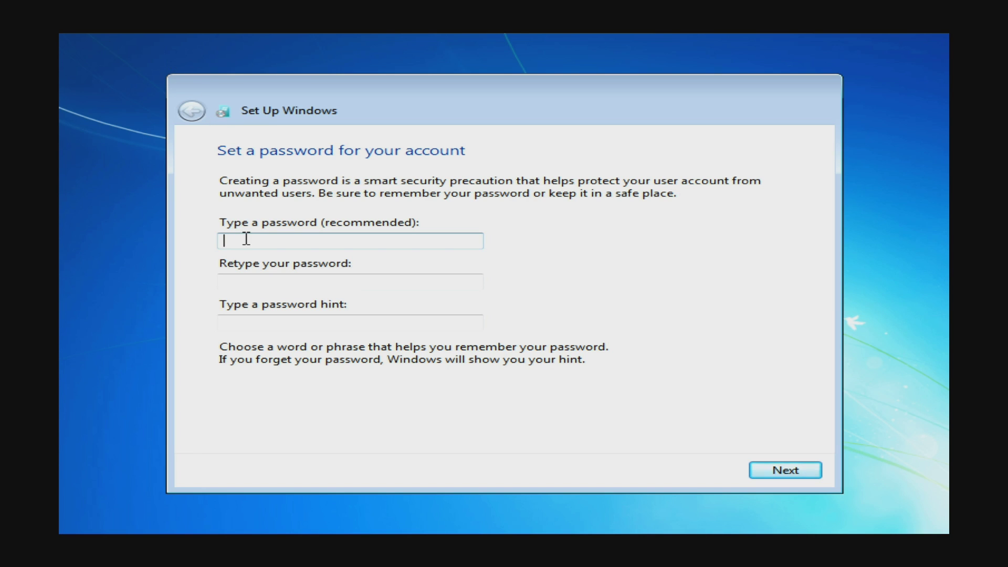
click(808, 468)
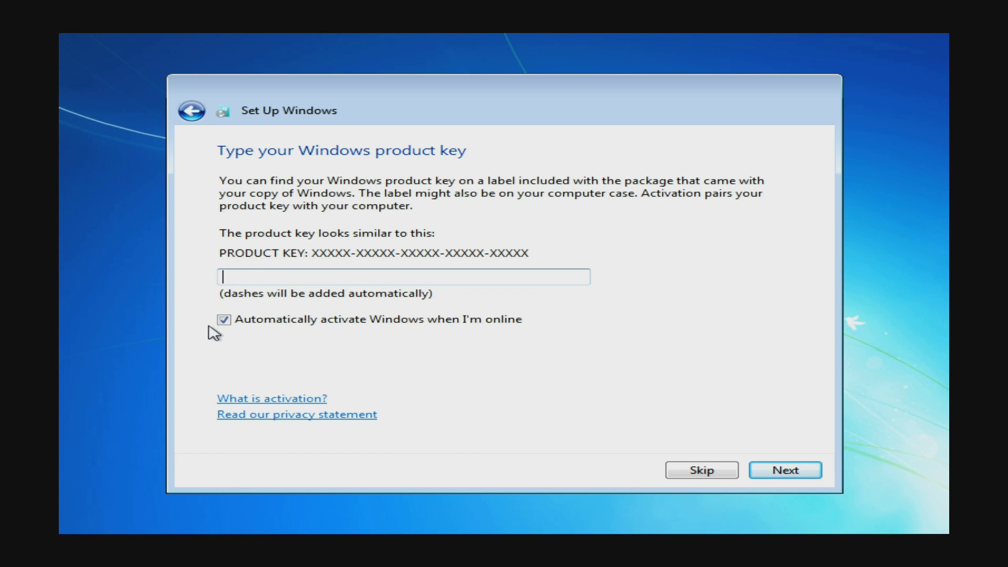
Finish Windows 7 setup without a product key or automatic activation, using the recommended update settings and Pacific Time (US & Canada).
click(231, 321)
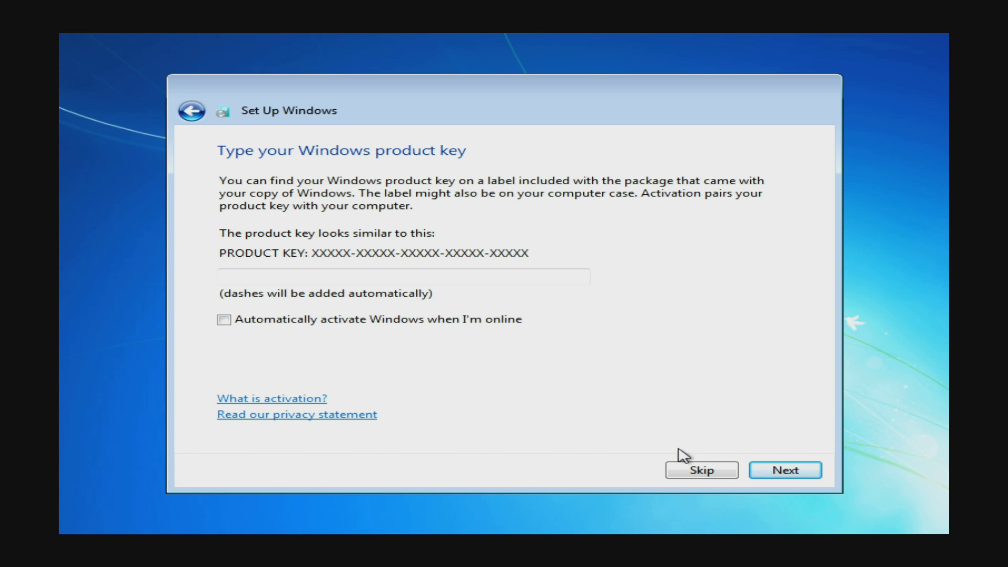
click(698, 471)
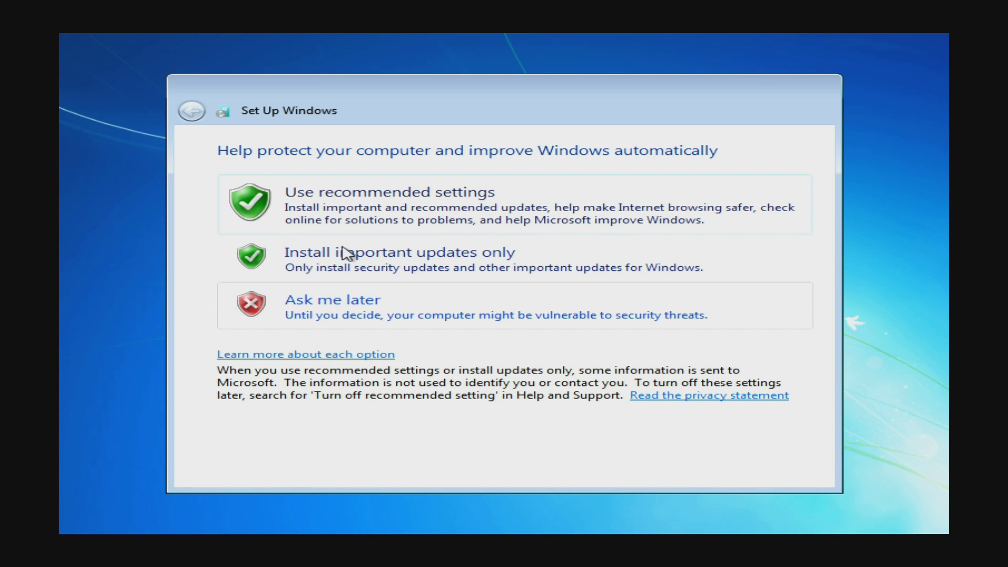
click(311, 198)
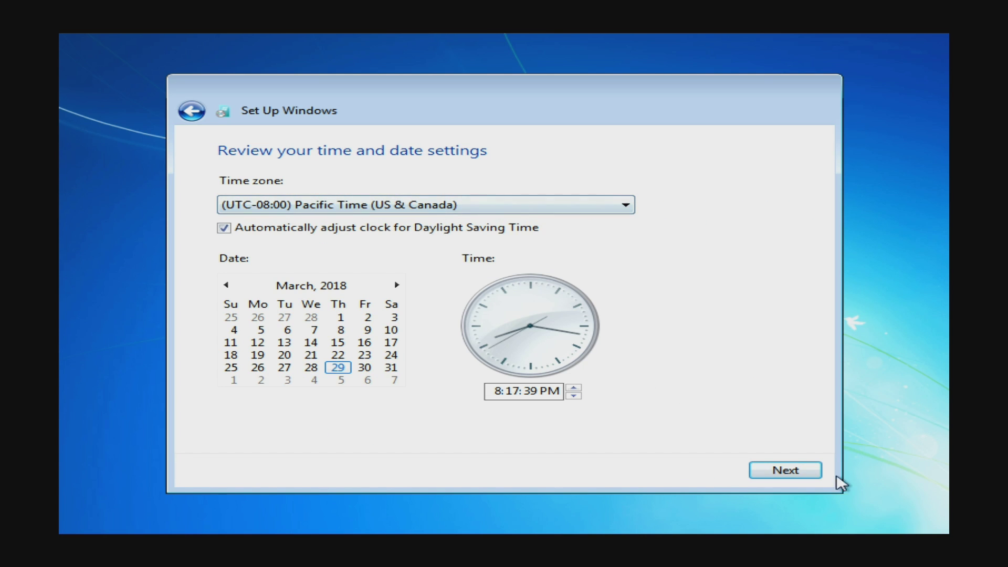
click(803, 471)
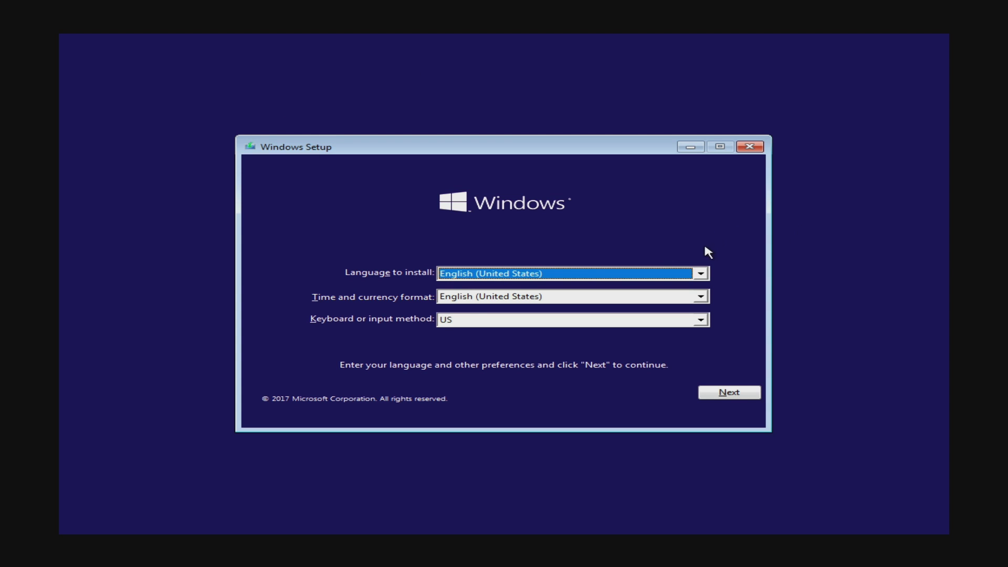
Start the Windows 10 installation in English (United States) with the US keyboard, without a product key, choosing Windows 10 Pro.
click(727, 392)
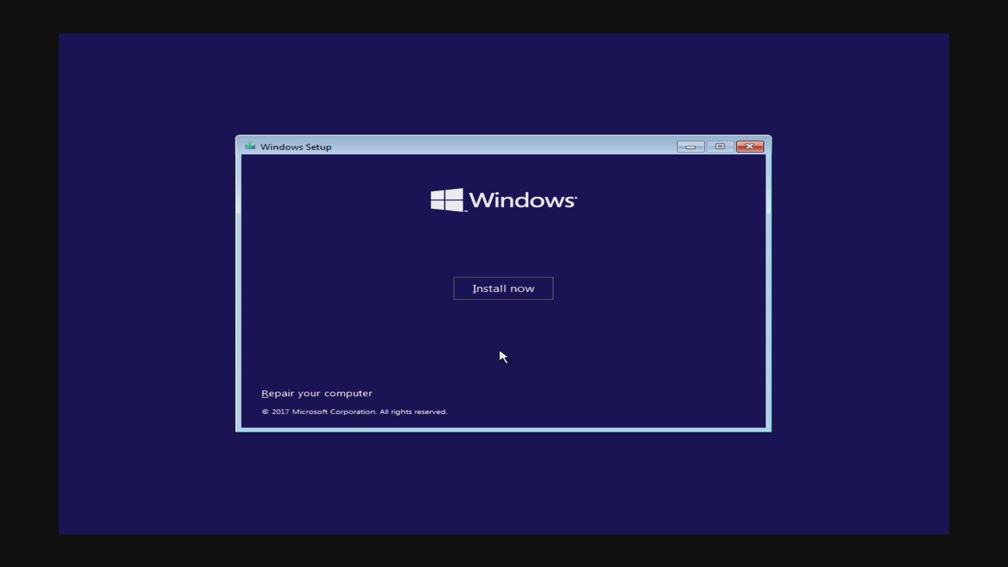
click(505, 298)
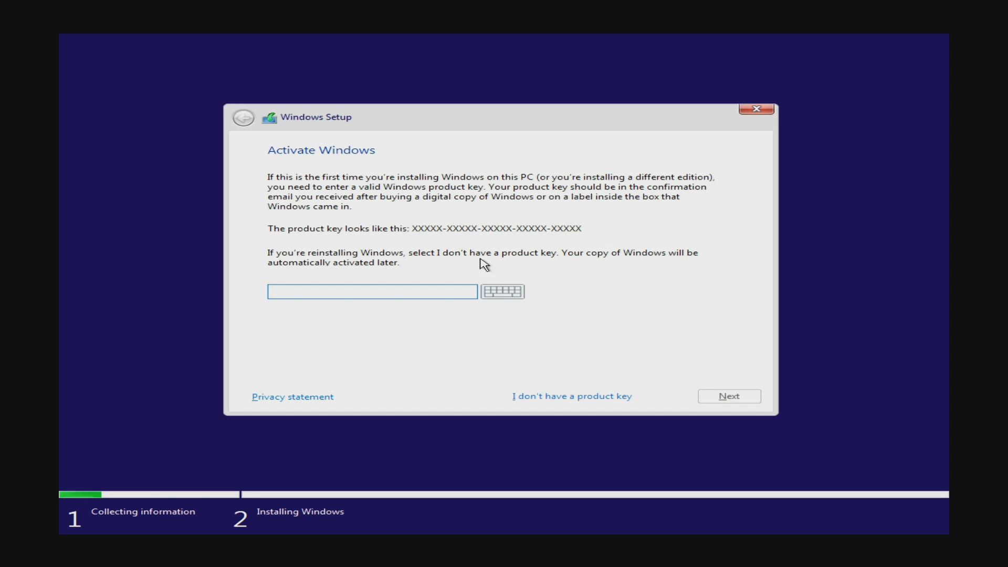
click(560, 400)
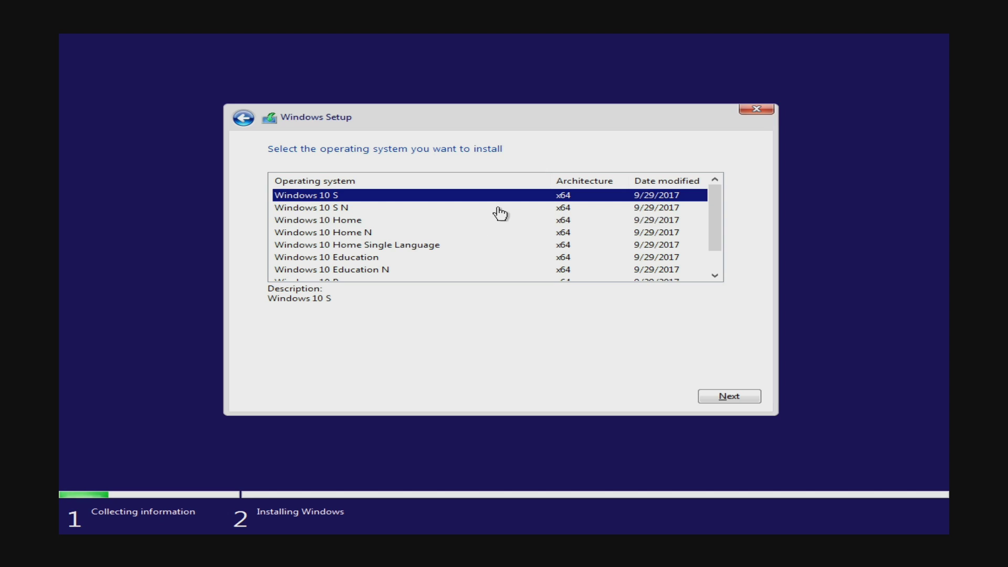
scroll(551, 232, down, 1)
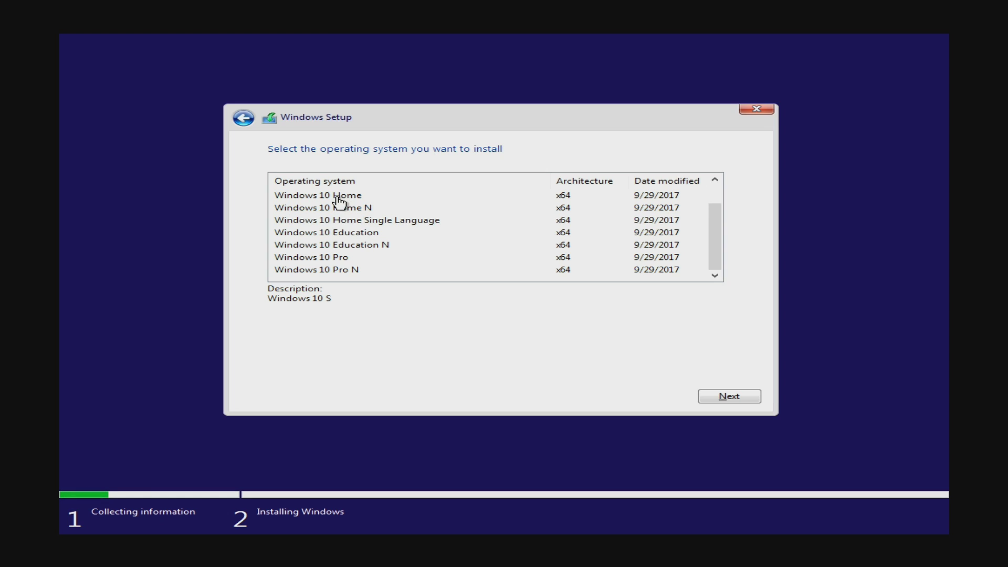
click(325, 259)
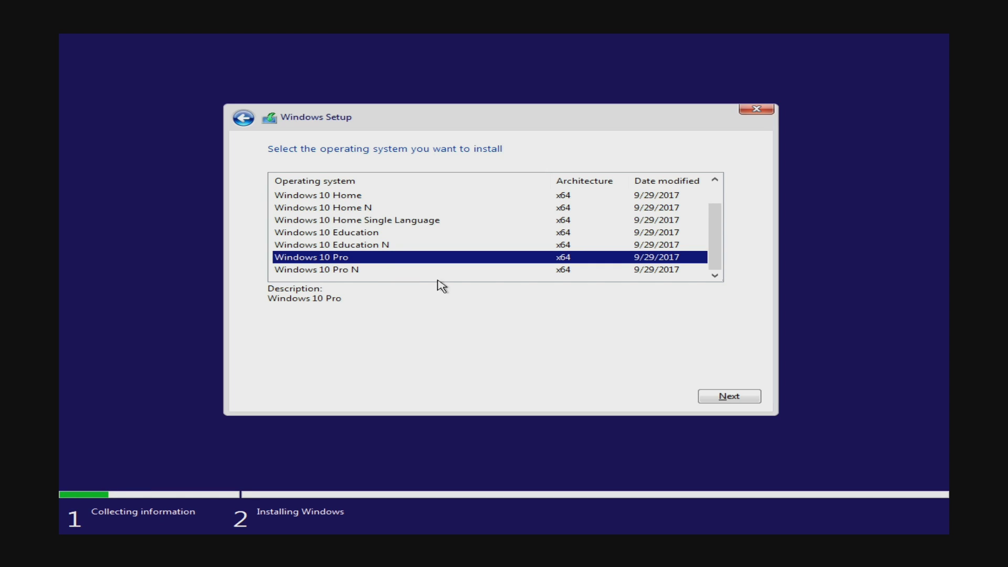
click(727, 396)
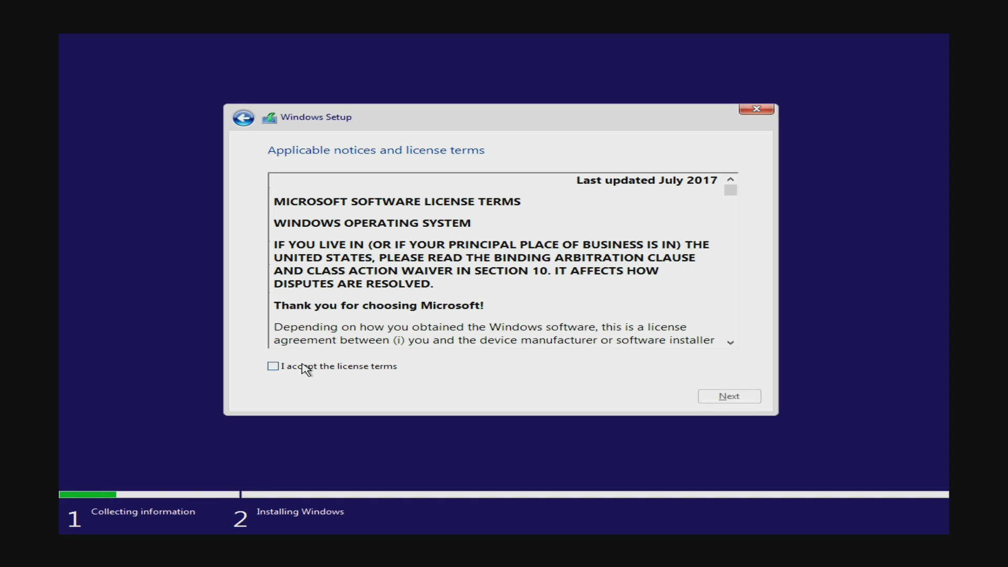
Accept the license terms and run a custom installation onto Drive 0 Partition 3: Fortnite, allowing previous Windows files to move to Windows.old.
click(274, 367)
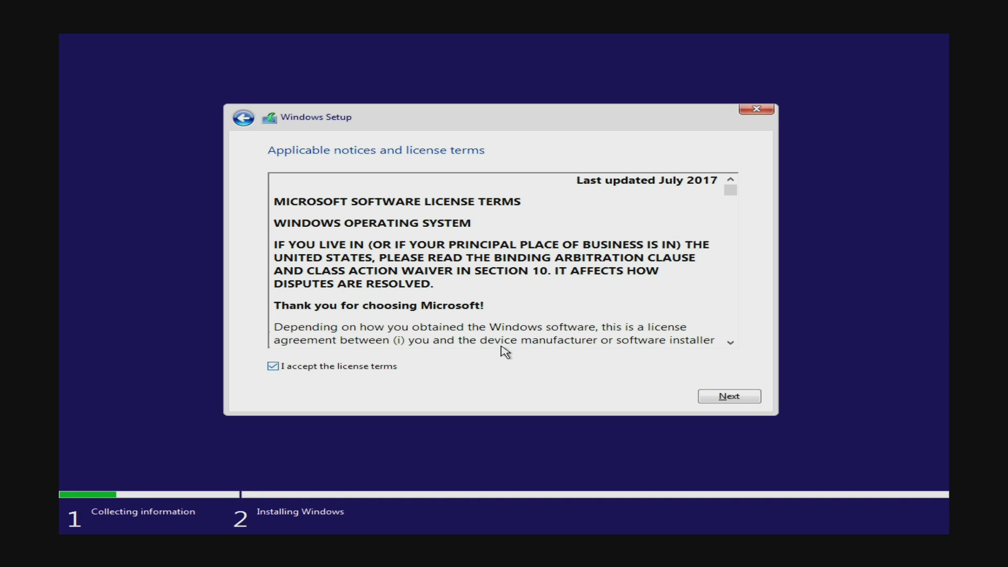
click(744, 394)
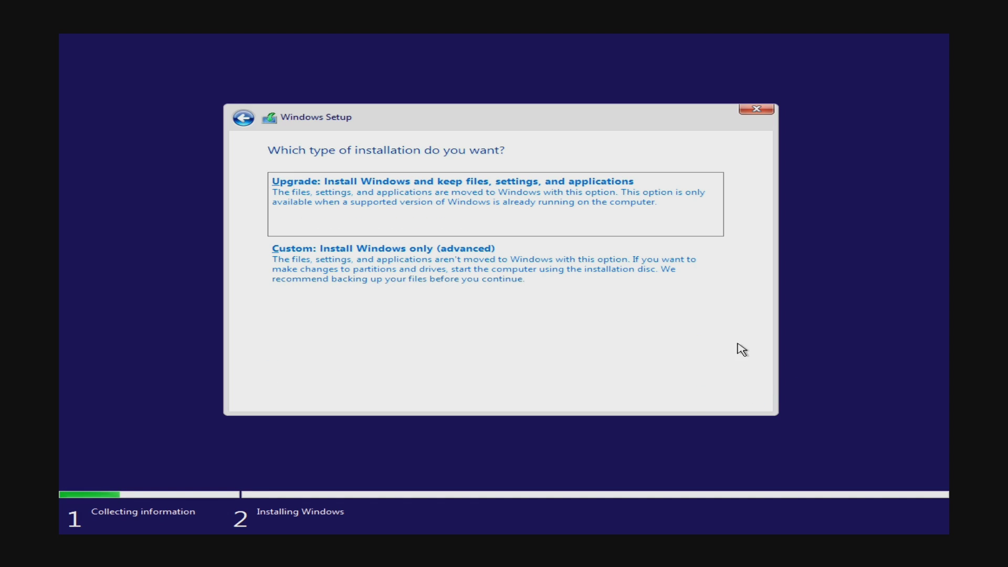
click(362, 272)
click(415, 256)
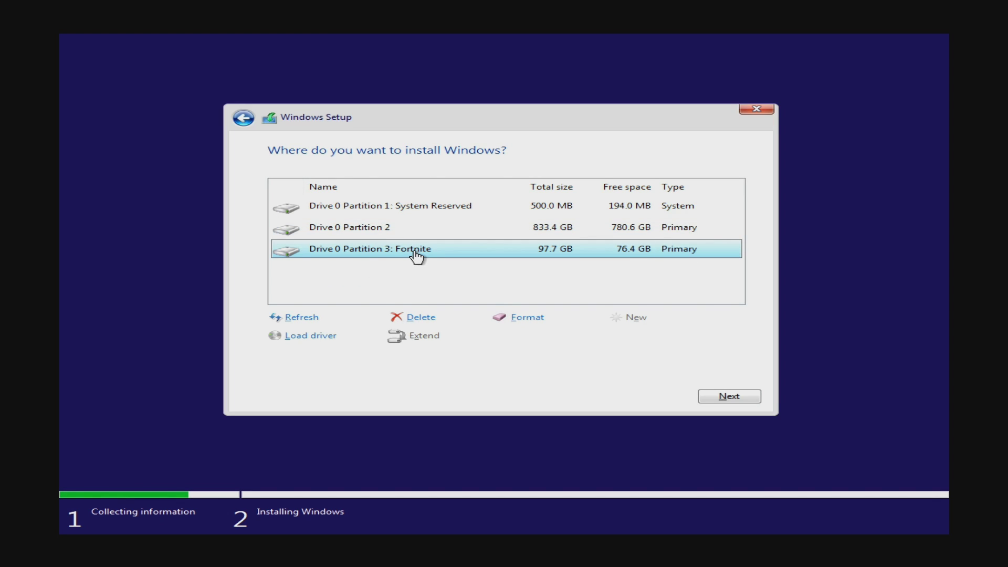
click(725, 396)
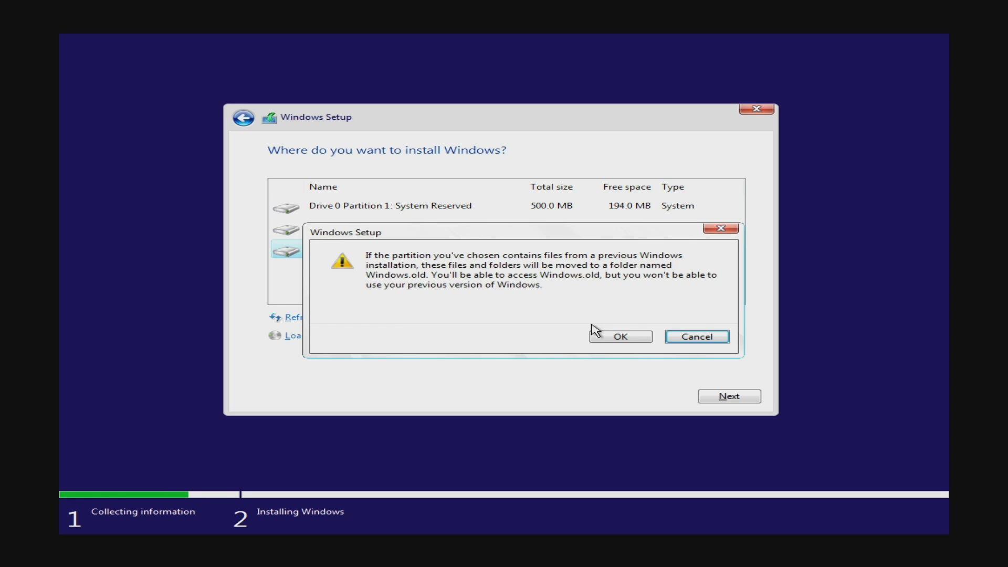
click(614, 335)
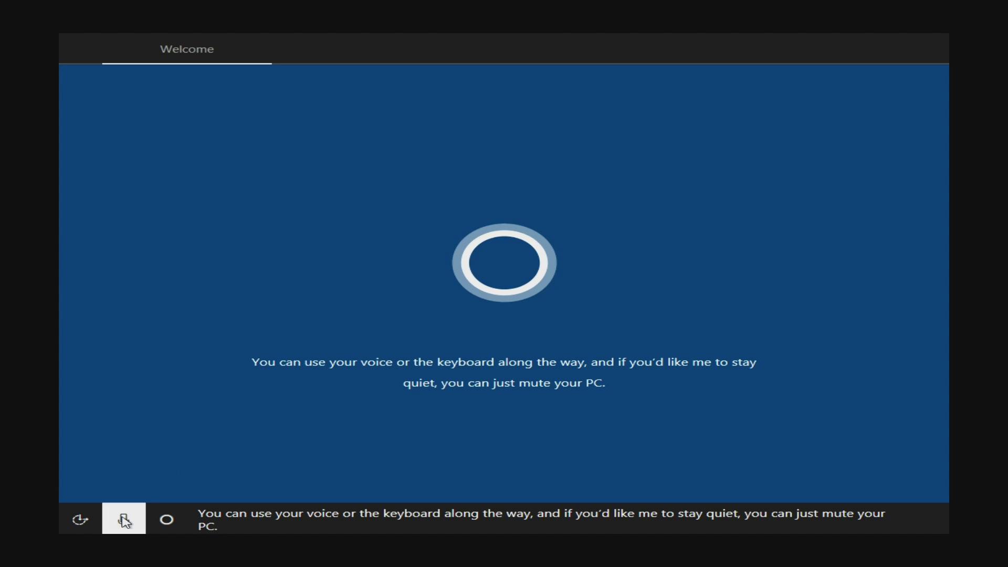
Turn off the setup assistant's microphone and skip connecting to a network.
click(125, 519)
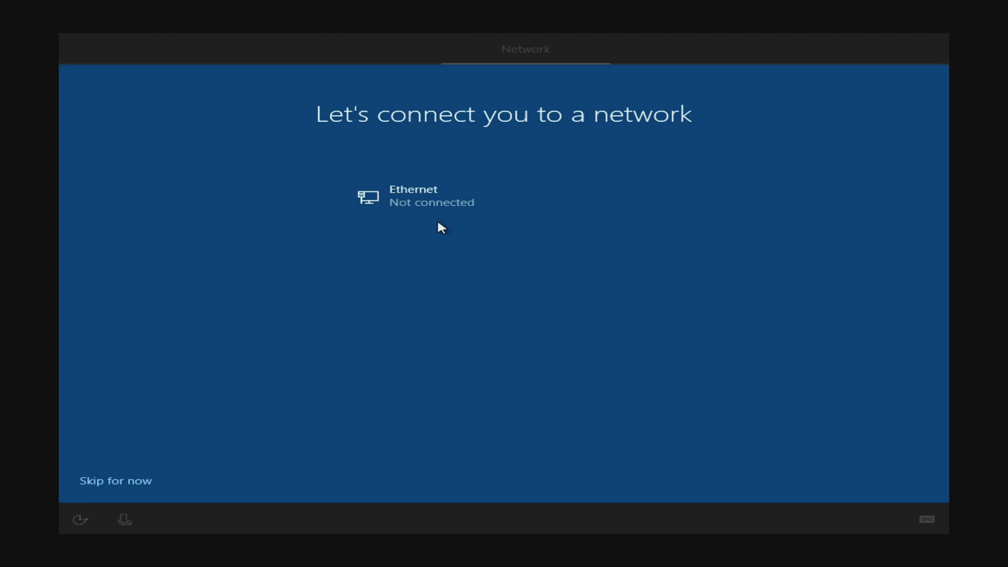
click(88, 492)
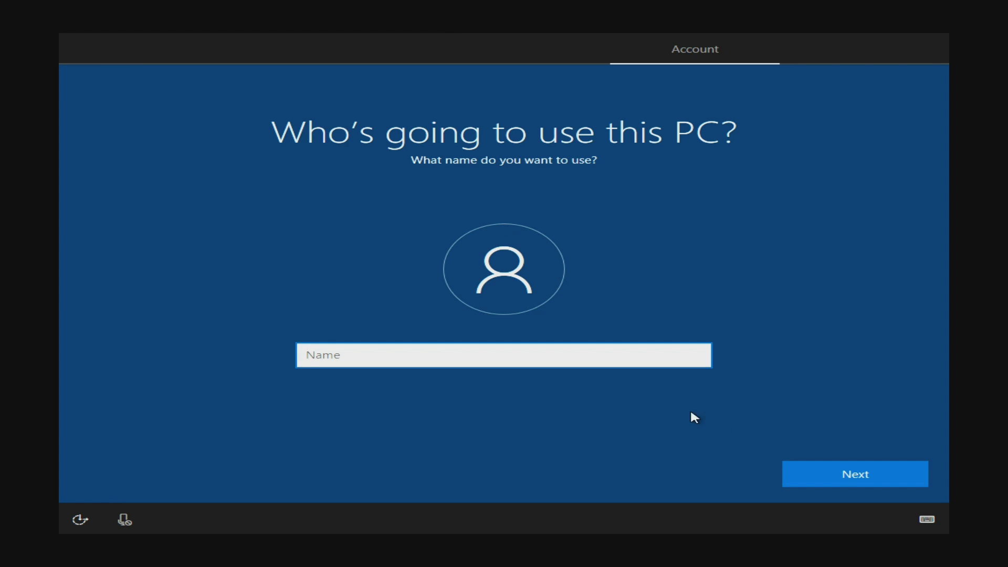
Set the Windows 10 account name to gamer and leave its password blank.
text(gA)
key(BackSpace)
text(amer)
click(857, 472)
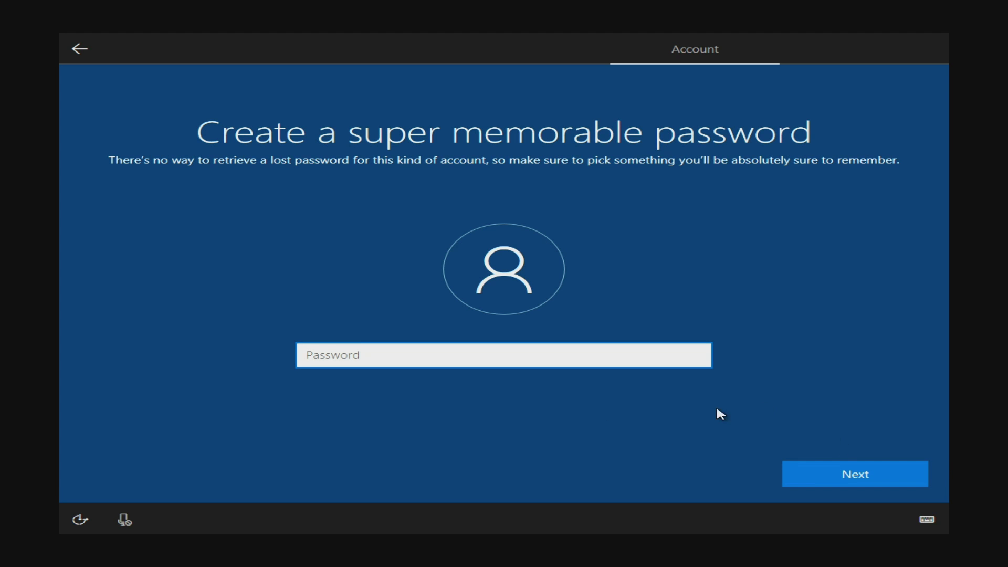
click(866, 477)
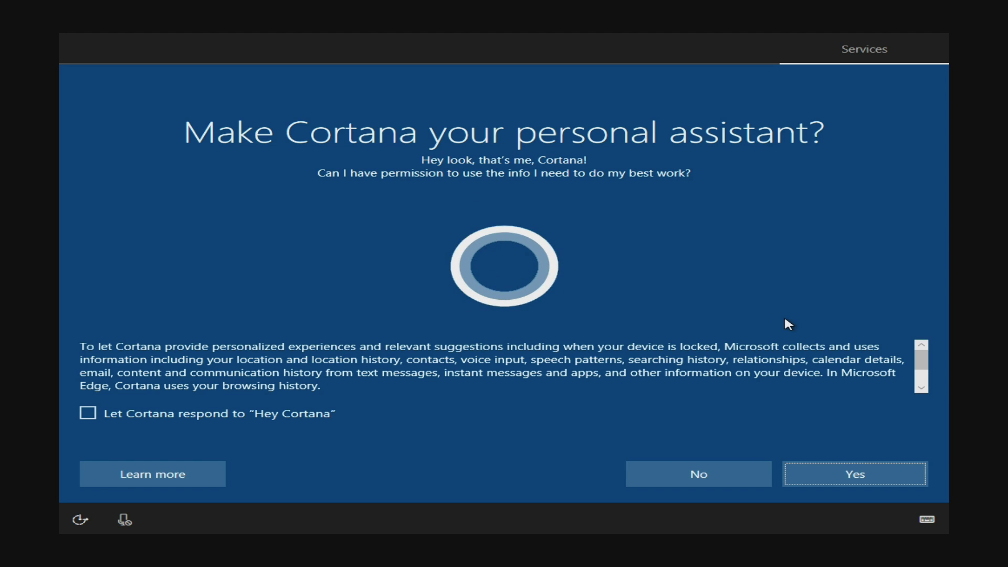
Decline Cortana as personal assistant and accept the default privacy settings.
click(706, 477)
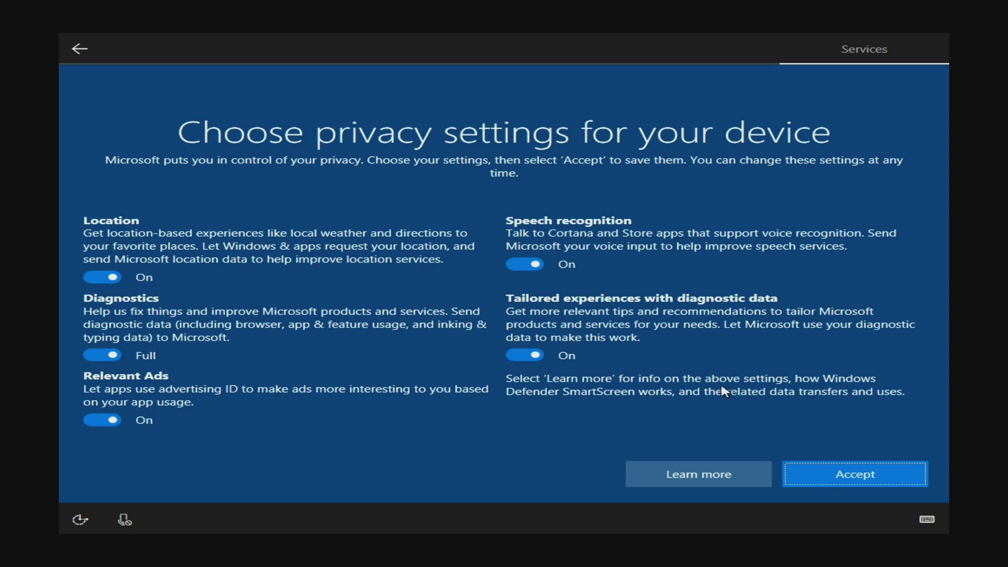
click(845, 476)
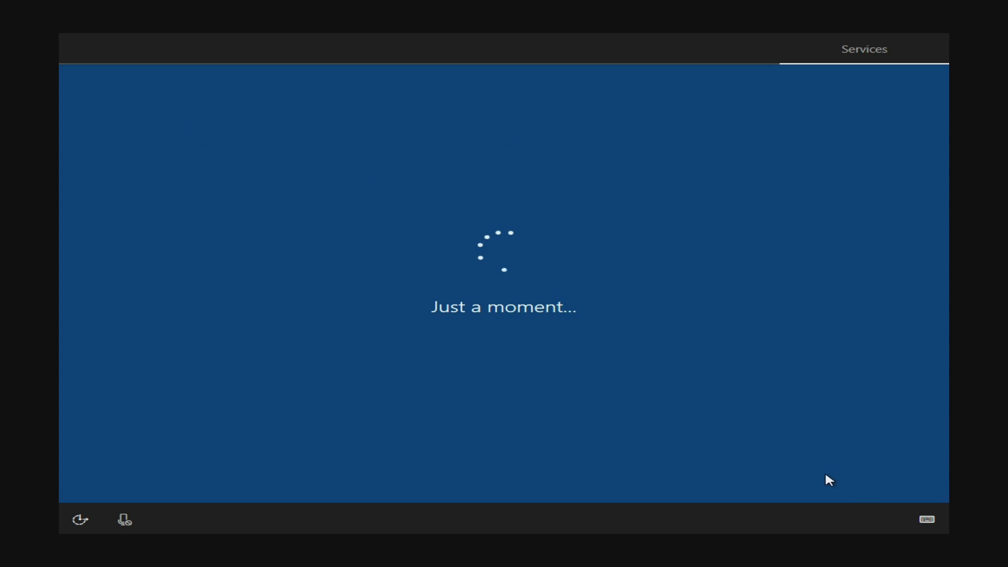